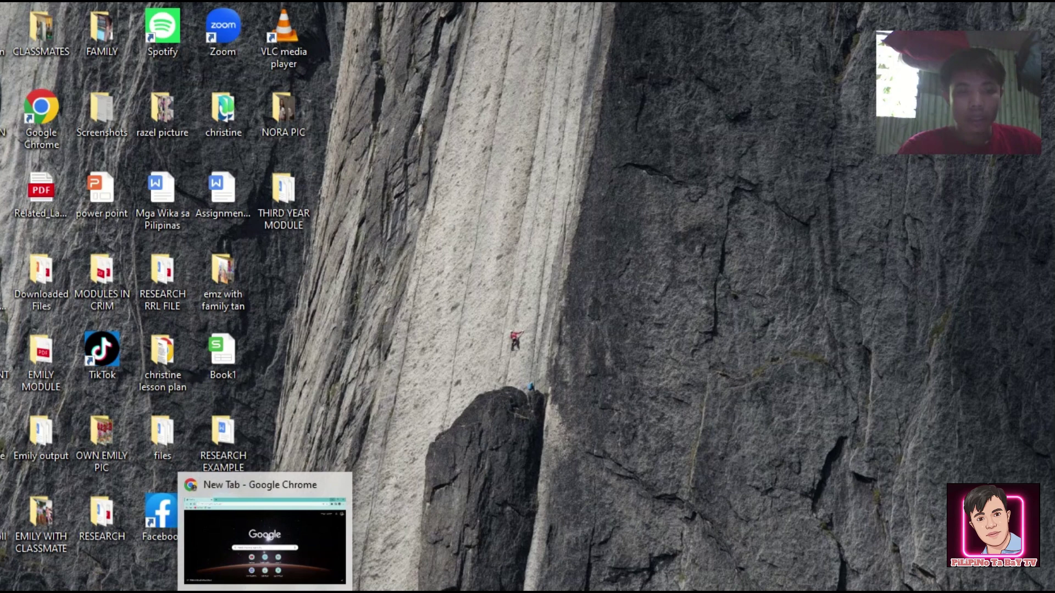
- Restore the Chrome window showing the New Tab page from the taskbar
left_click(264, 541)
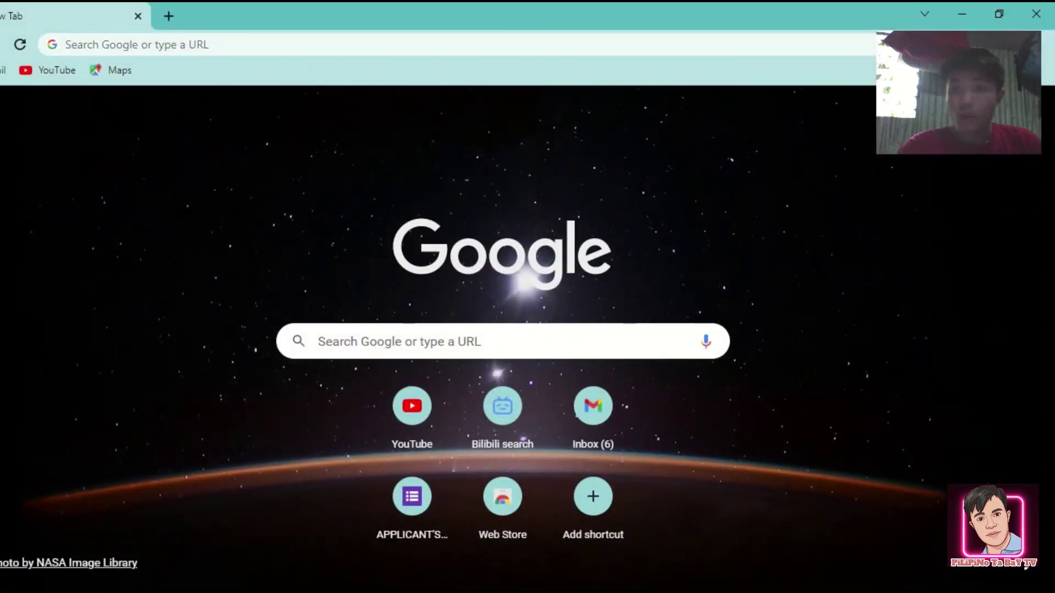
- Search Google for 'google forms' and open the Google Forms home page
left_click(386, 341)
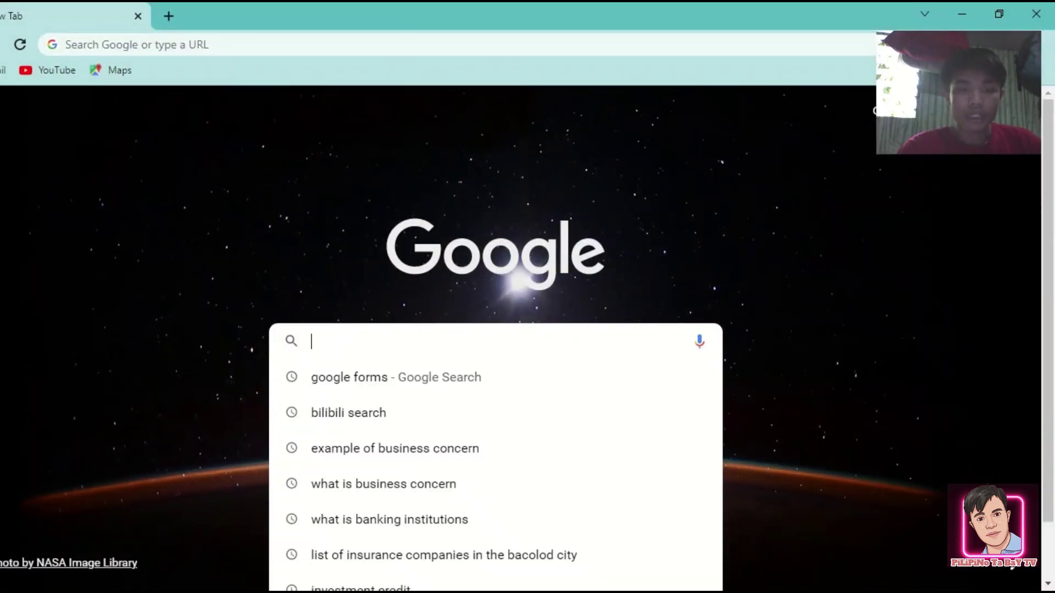
left_click(386, 377)
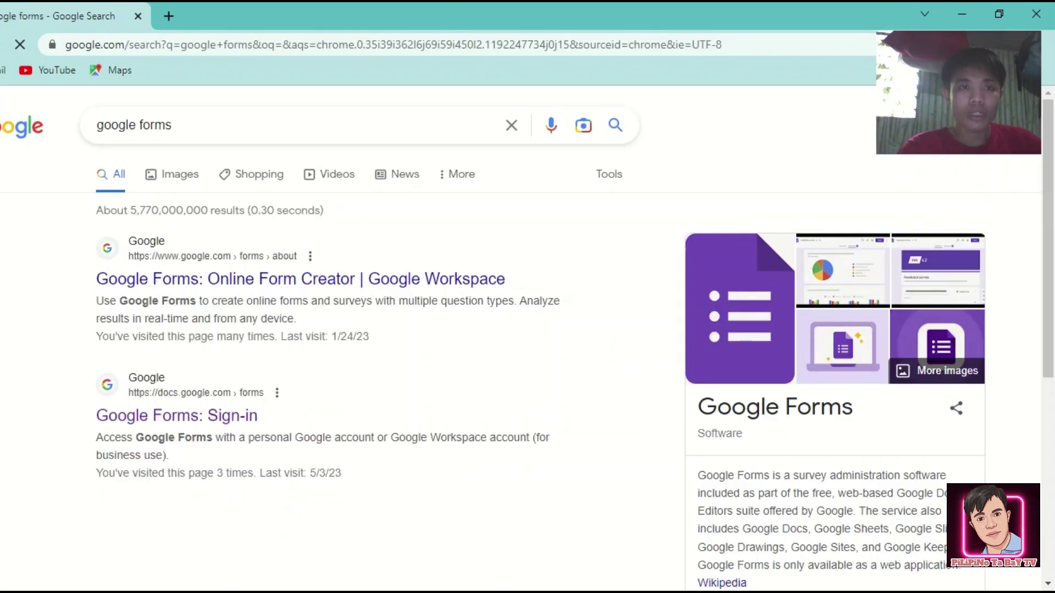
scroll(182, 175, "down", 4)
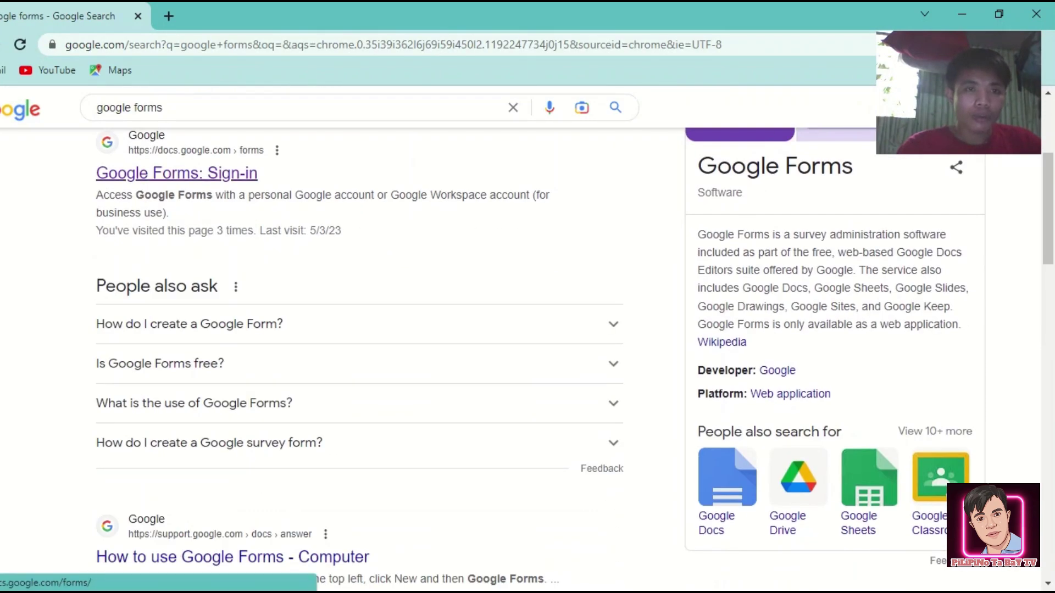
scroll(182, 174, "up", 1)
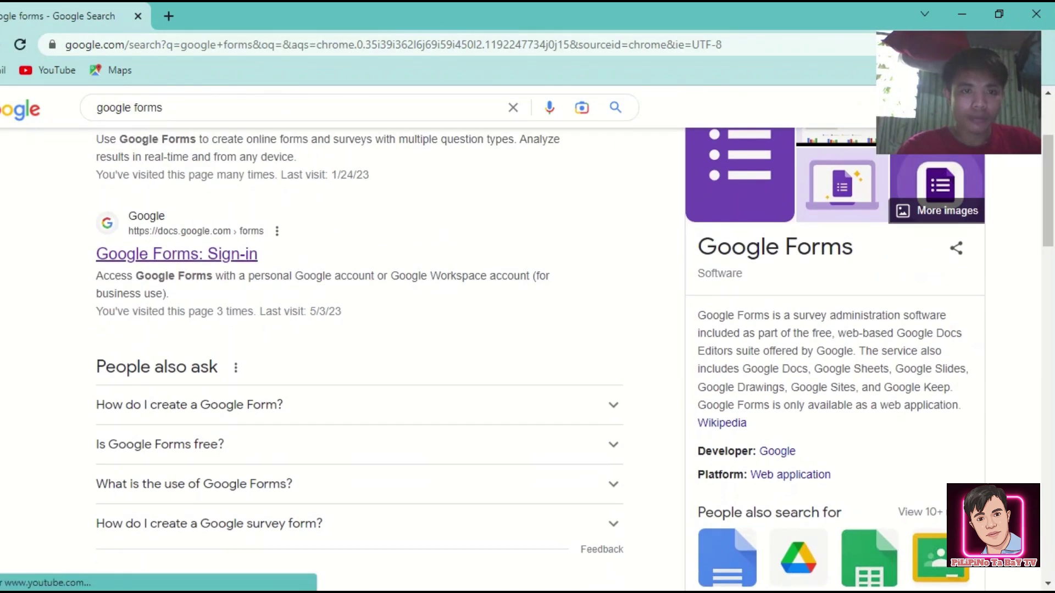
left_click(176, 255)
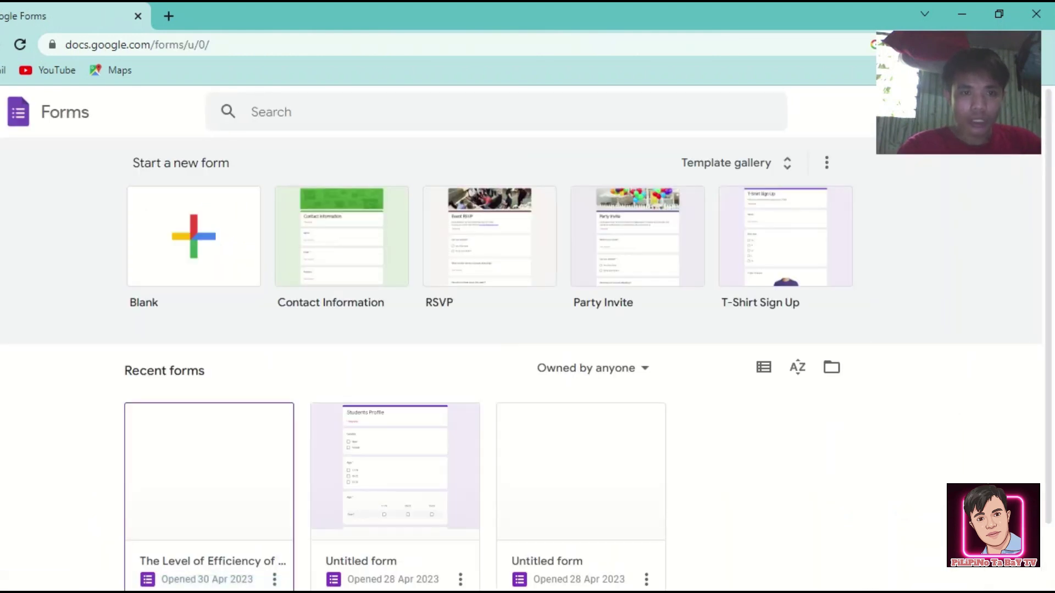
- Open the 'The Level of Efficiency of BSBA 1 Students…' form from Recent forms
scroll(503, 348, "down", 1)
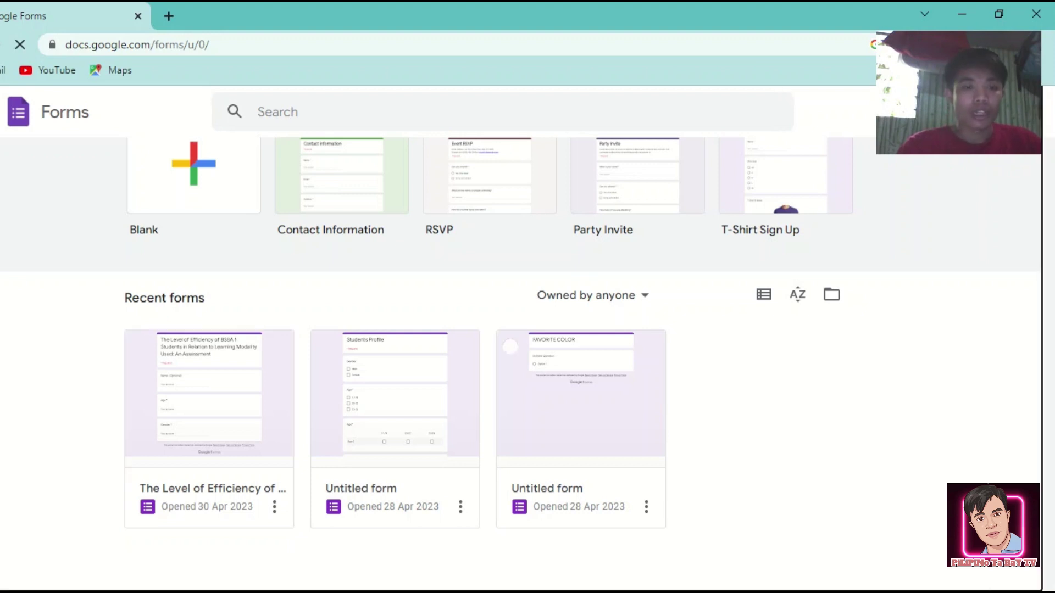
left_click(581, 396)
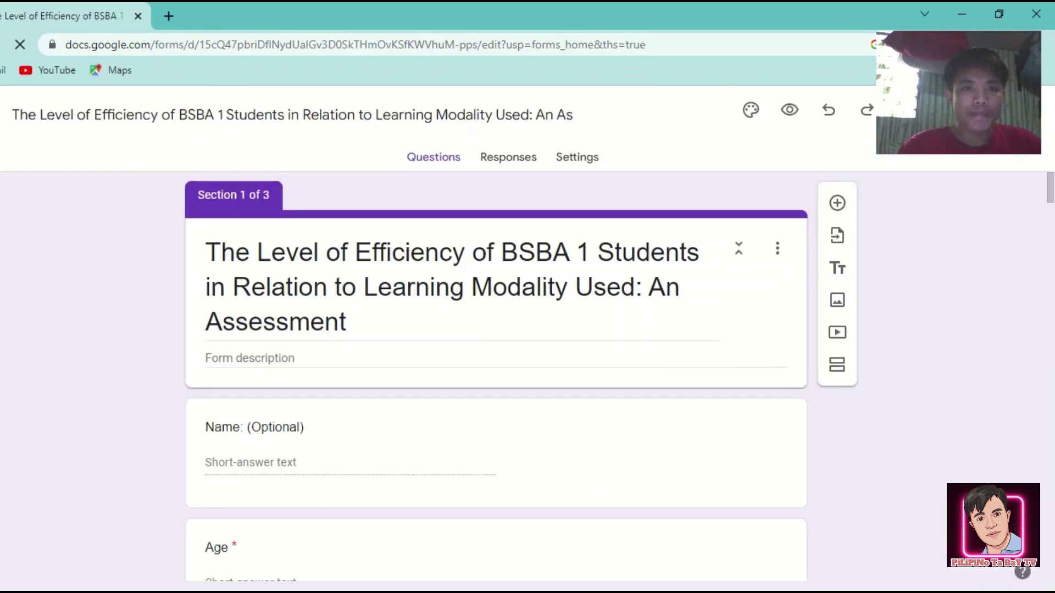
scroll(494, 373, "down", 3)
scroll(495, 374, "down", 3)
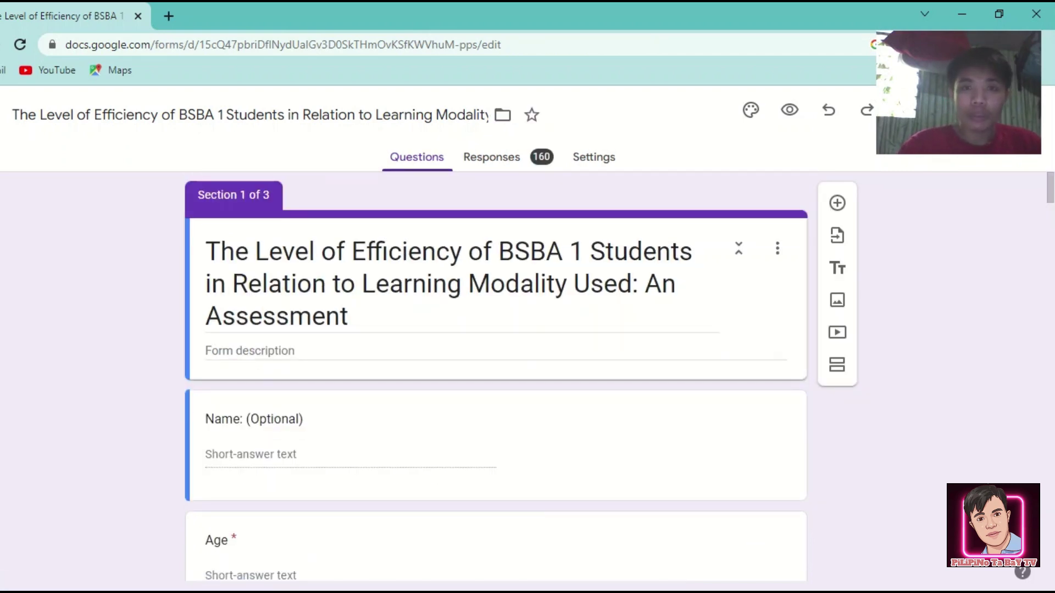
- Switch to Responses and scroll the 160-response summary past the Name list to the Age and Gender charts
left_click(492, 157)
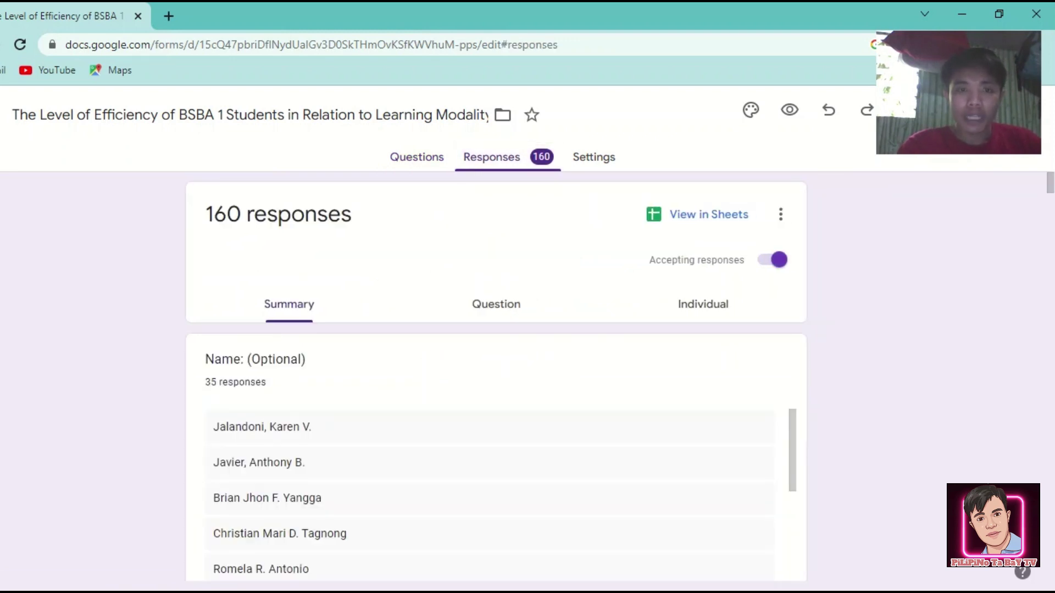
scroll(488, 385, "down", 3)
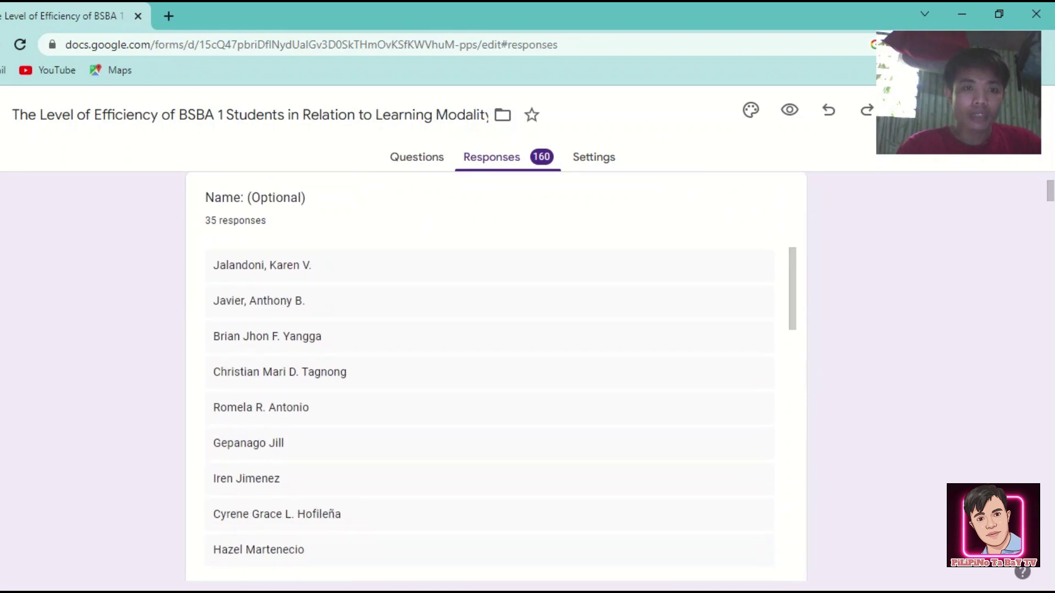
scroll(488, 412, "down", 3)
scroll(489, 302, "down", 5)
scroll(489, 302, "down", 3)
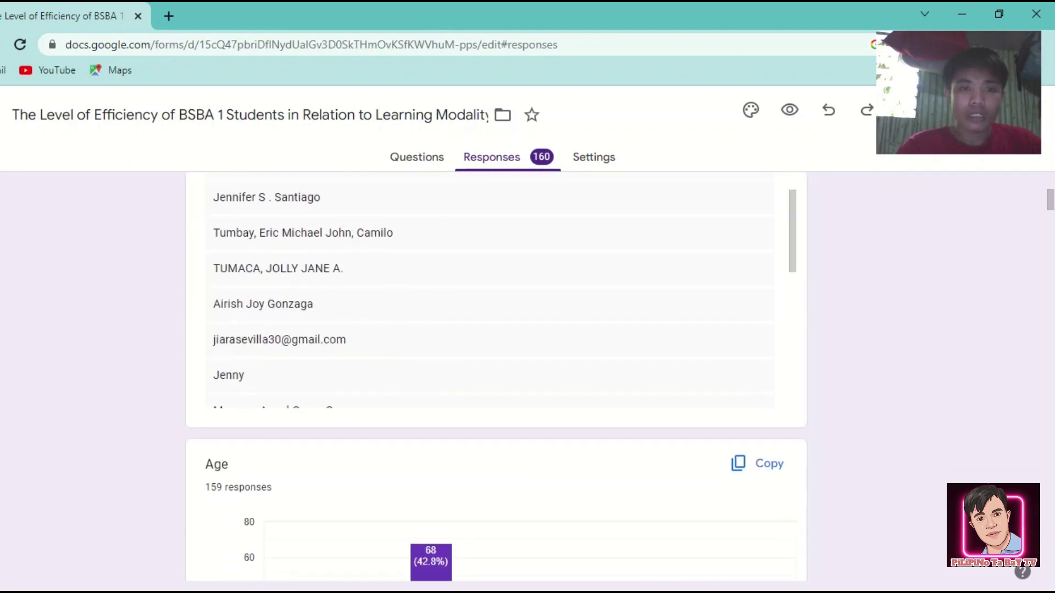
scroll(489, 303, "up", 5)
scroll(488, 303, "up", 3)
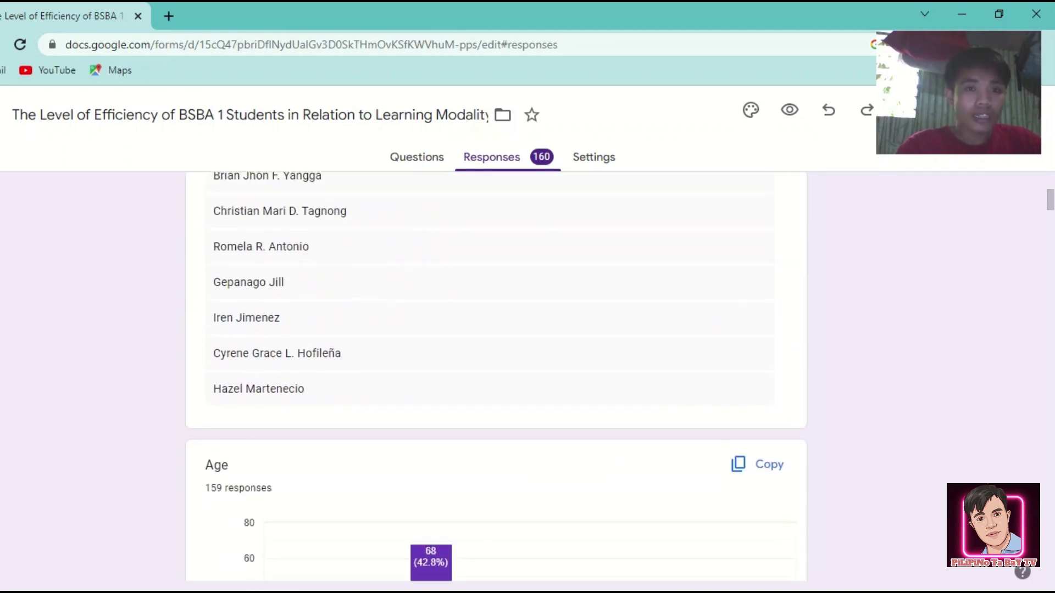
scroll(488, 330, "up", 3)
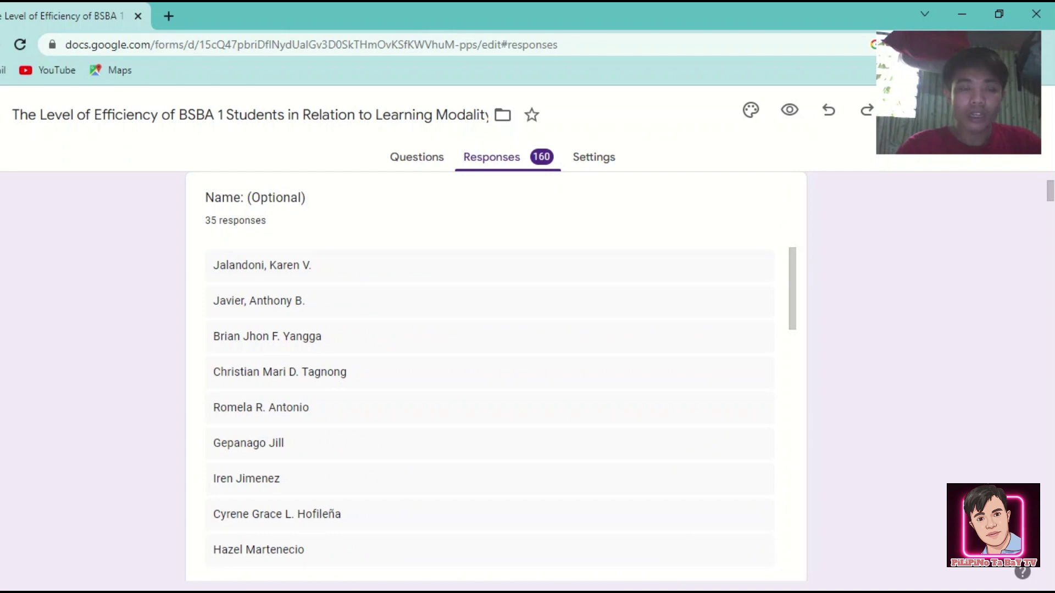
scroll(489, 401, "down", 3)
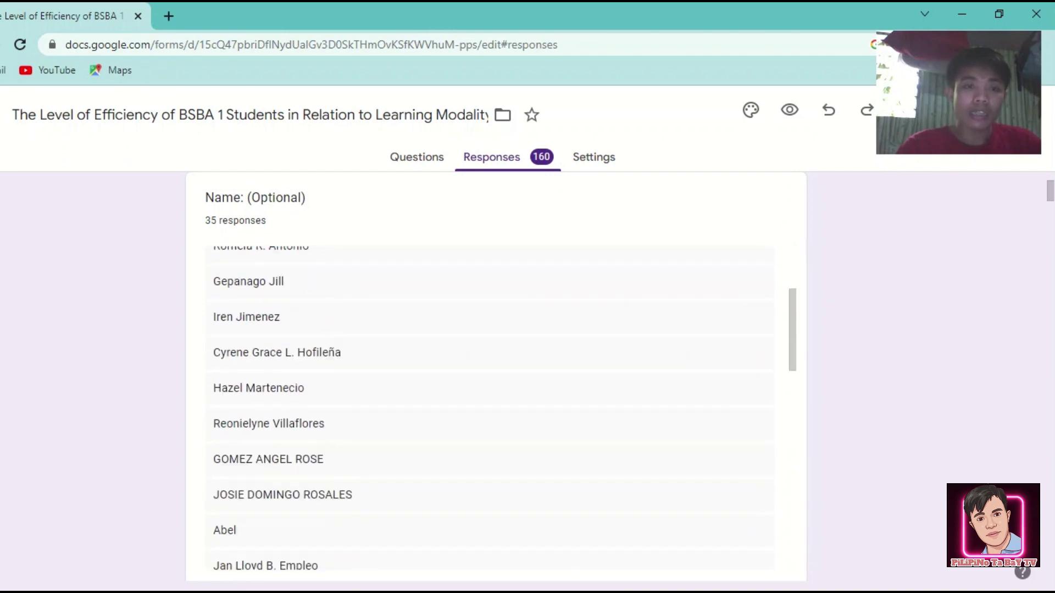
scroll(489, 401, "down", 5)
scroll(489, 401, "down", 5)
scroll(489, 401, "down", 1)
scroll(489, 385, "down", 5)
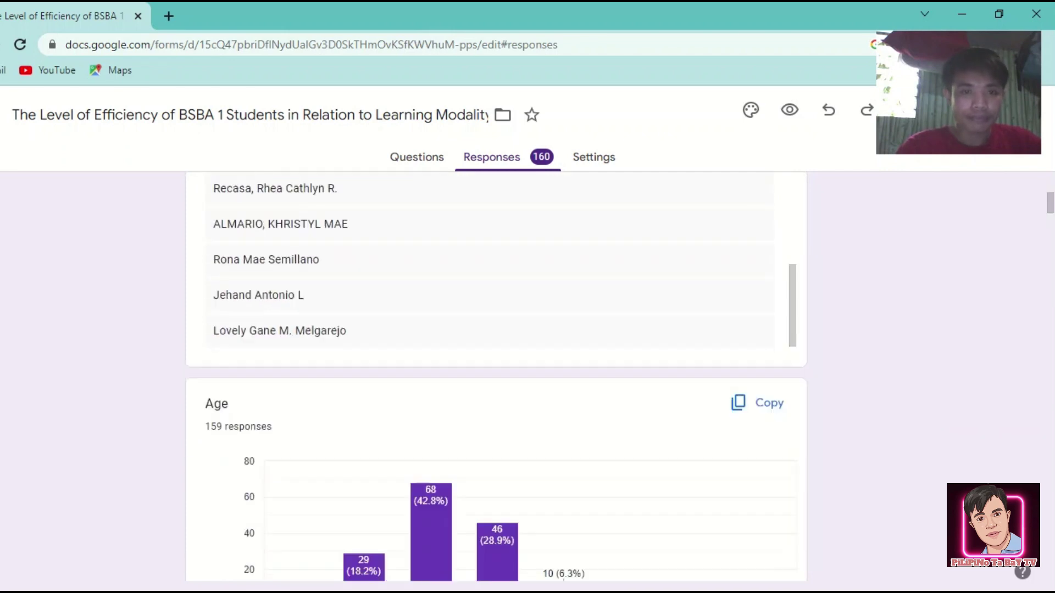
scroll(489, 385, "down", 2)
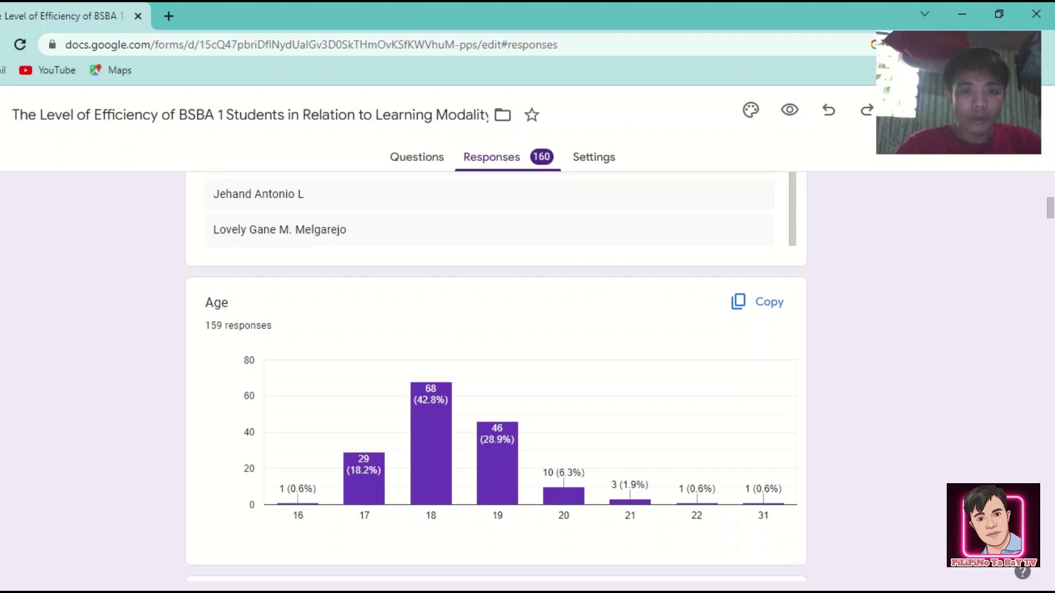
scroll(489, 385, "down", 2)
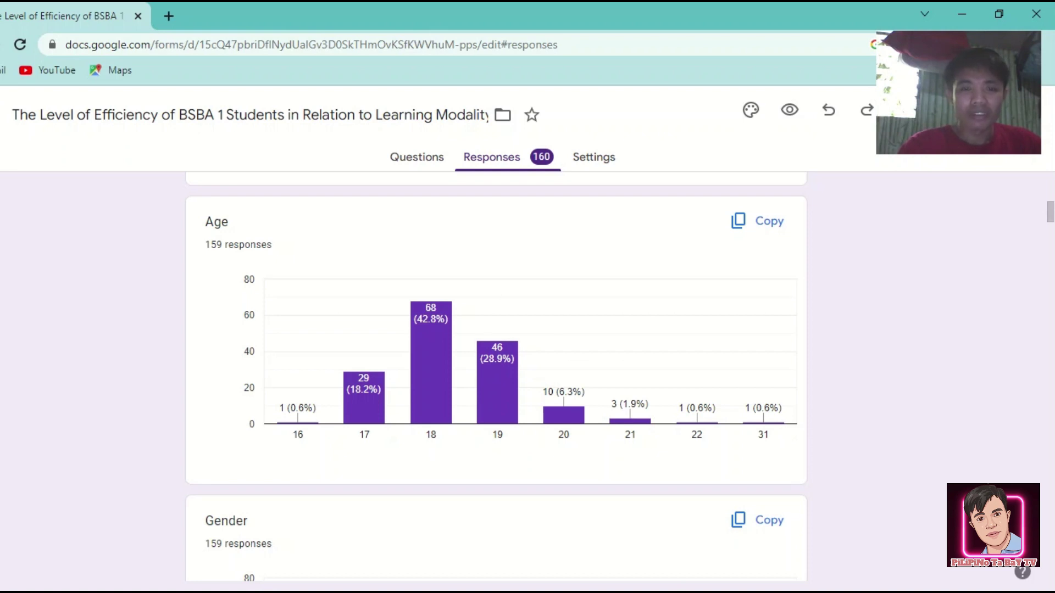
scroll(496, 380, "down", 2)
- Scroll to question 1's chart, where 139 of 159 (87.4%) rated it Highly Efficient
scroll(497, 380, "down", 3)
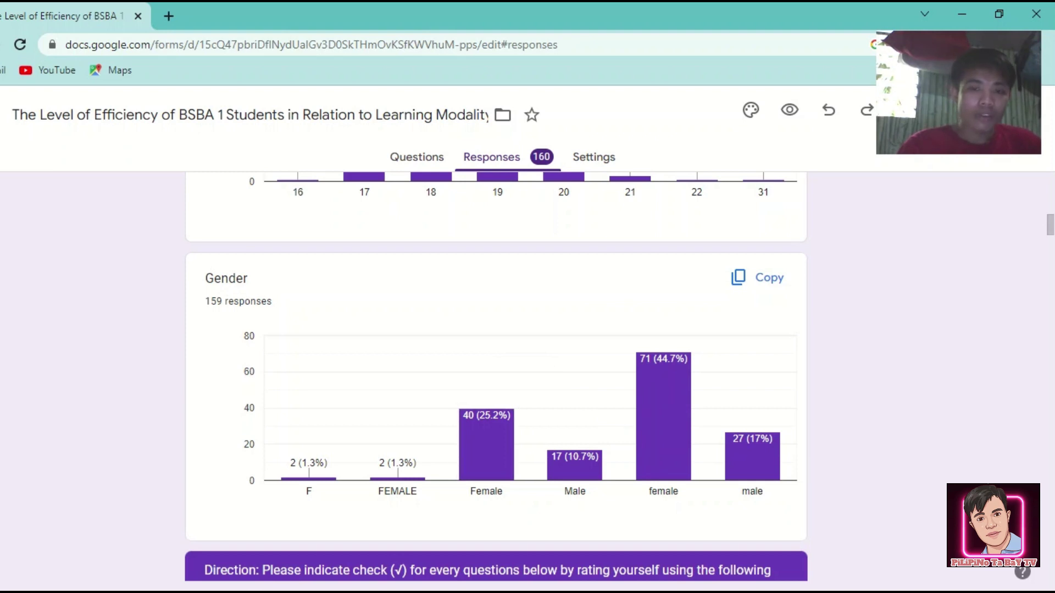
scroll(495, 374, "down", 2)
scroll(494, 373, "down", 2)
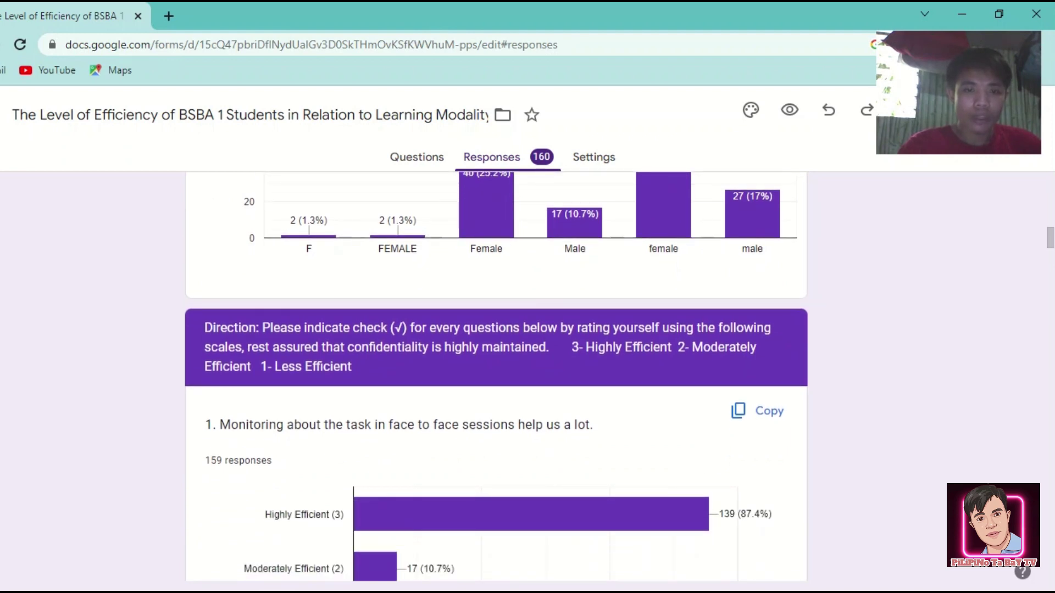
scroll(495, 374, "down", 1)
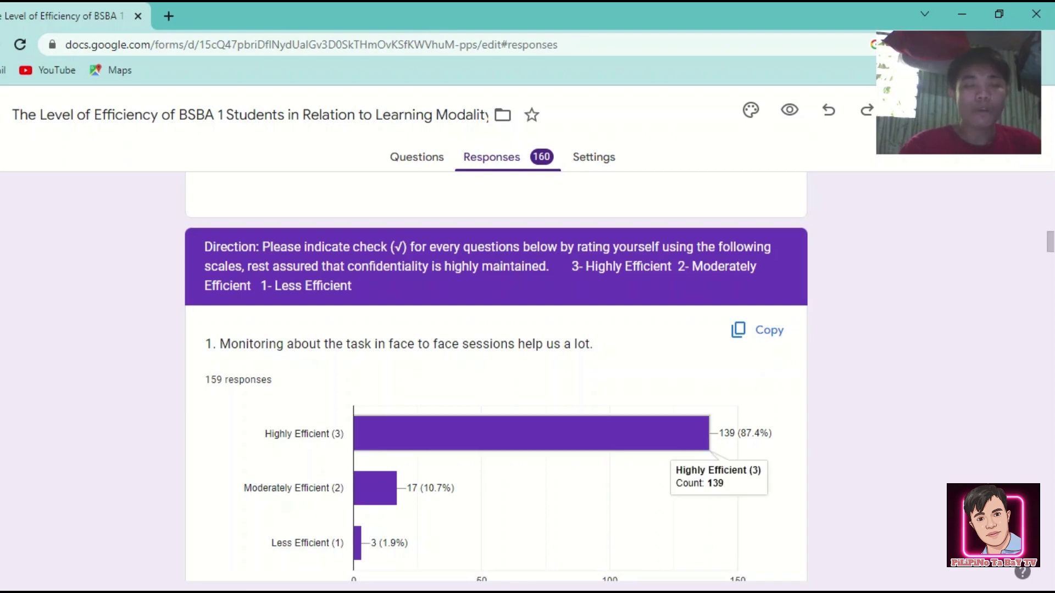
- Scroll back to the top of the responses and open the form's Settings page
scroll(682, 440, "up", 5)
scroll(682, 440, "up", 5)
scroll(495, 329, "up", 5)
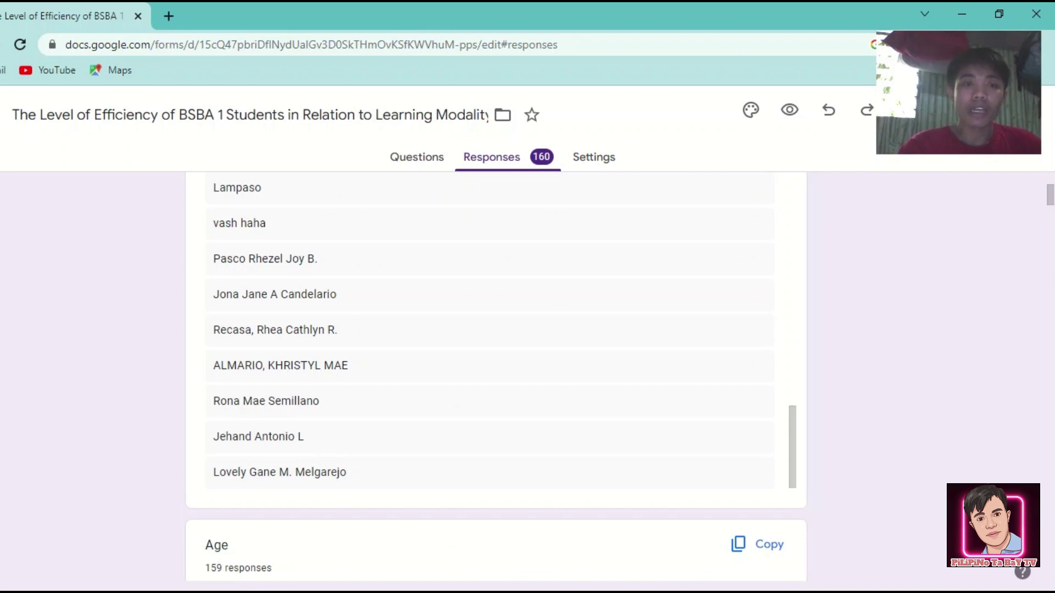
scroll(490, 329, "up", 5)
scroll(488, 330, "up", 5)
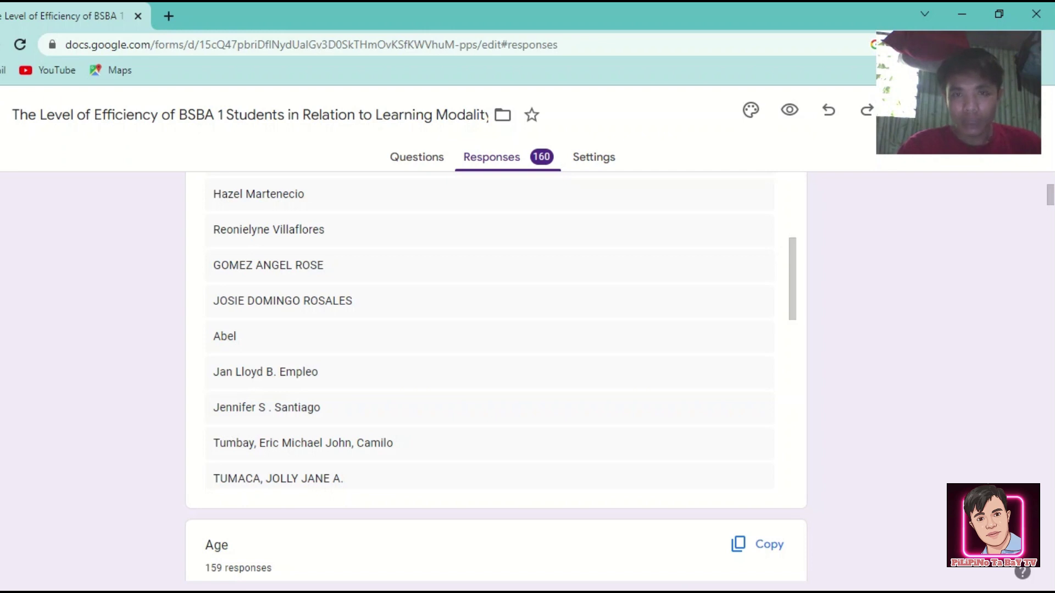
left_click(595, 158)
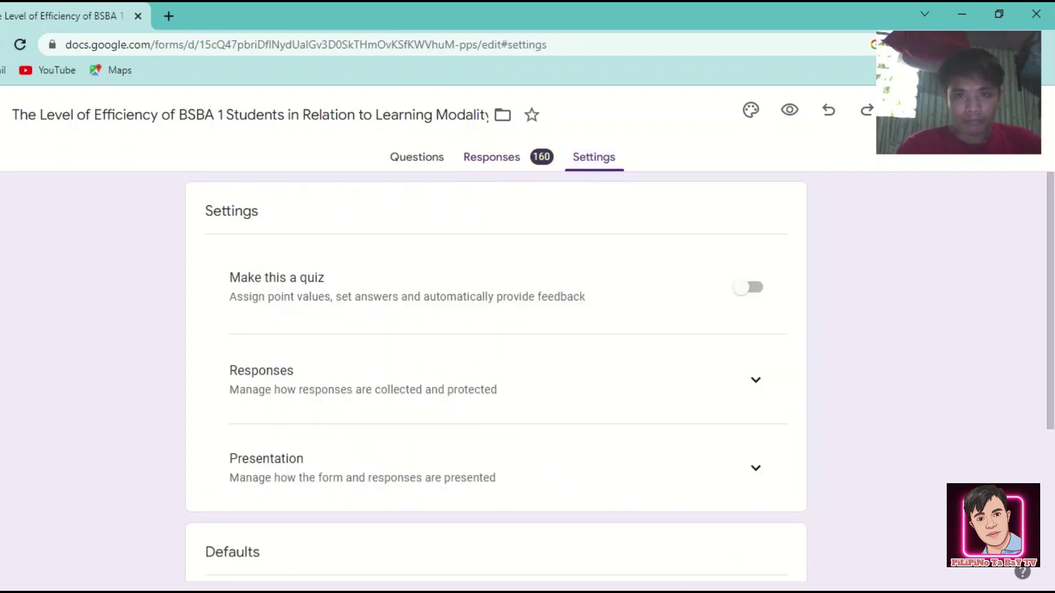
- Go back to the Responses summary showing 160 responses and 35 Name answers
left_click(492, 158)
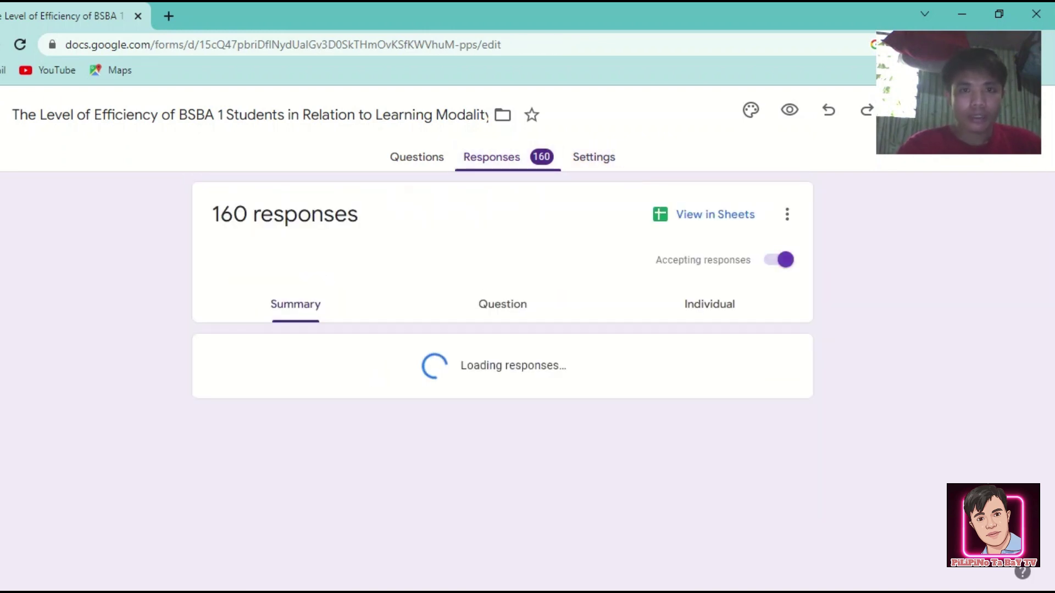
left_click(416, 157)
left_click(491, 157)
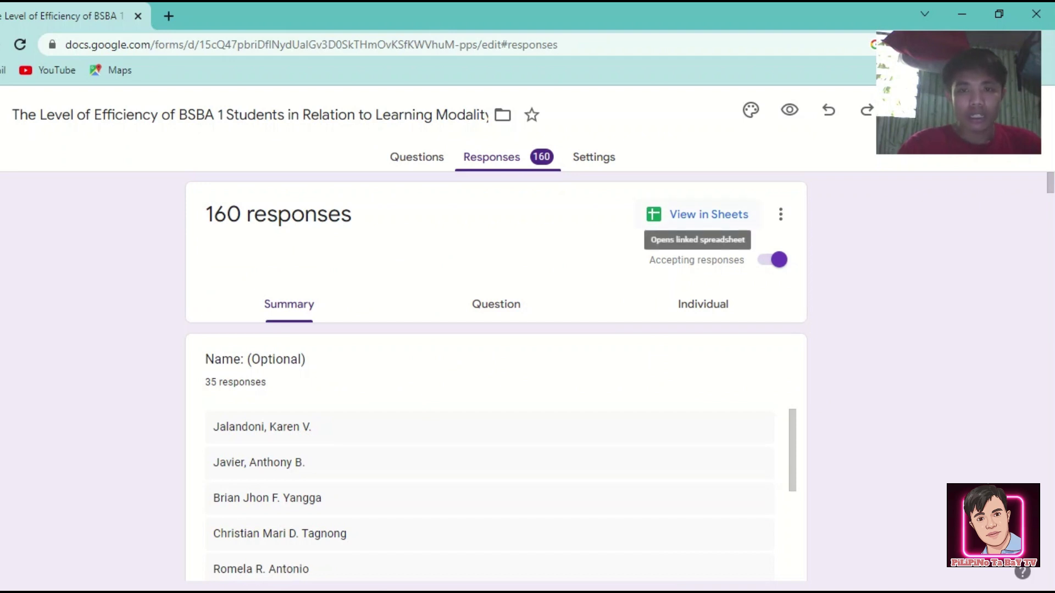
- Open the linked Form responses 1 spreadsheet via View in Sheets and extend a selection over response rows
left_click(709, 214)
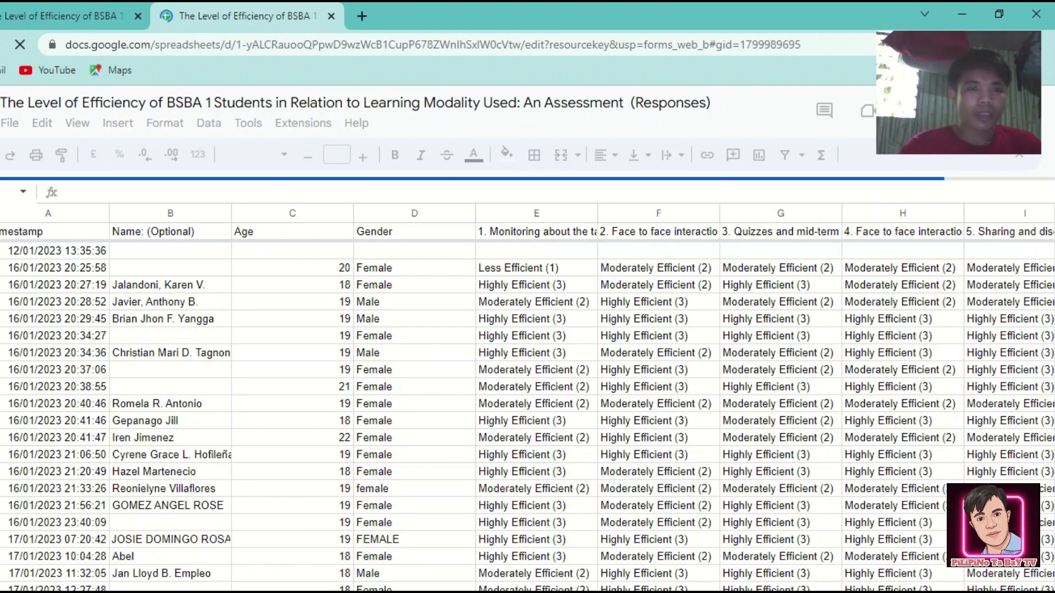
scroll(527, 396, "down", 3)
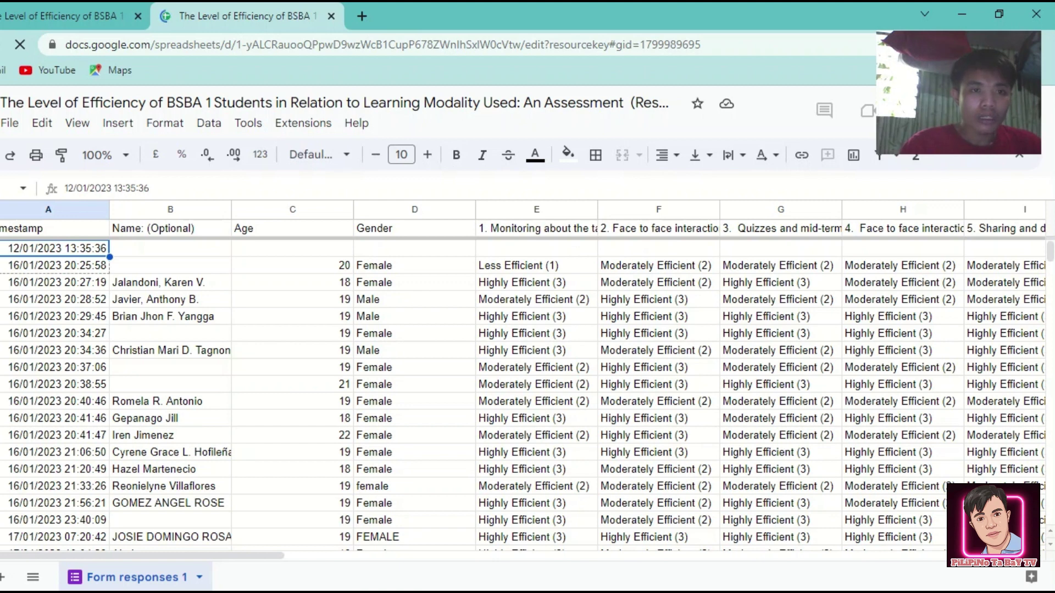
key("shift+Down")
key("shift+Down")
key("shift+Down")
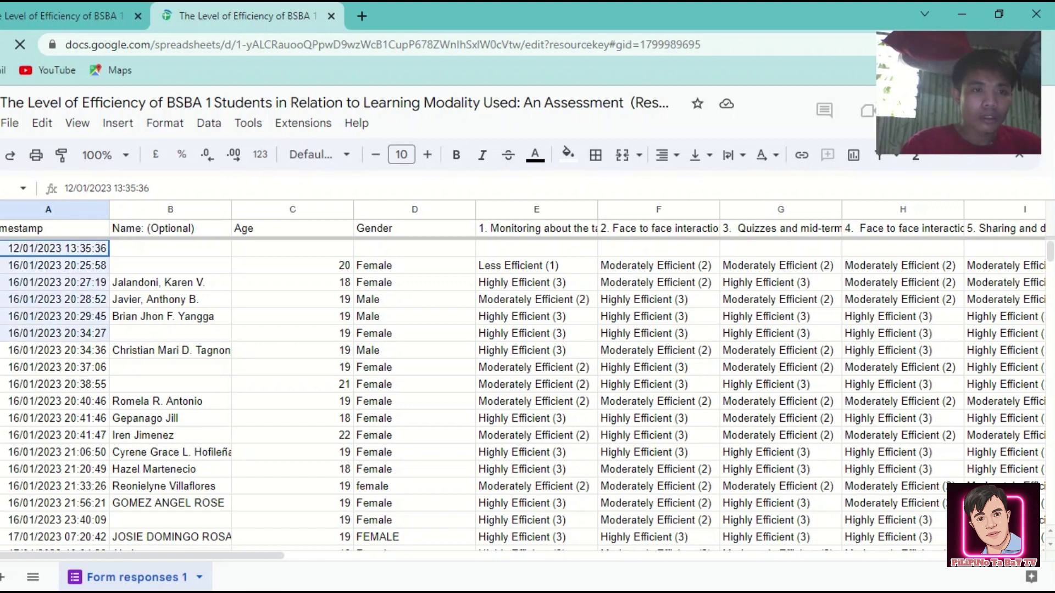
key("shift+Right")
key("shift+Down")
key("shift+Down")
key("shift+Down")
key("shift+Down")
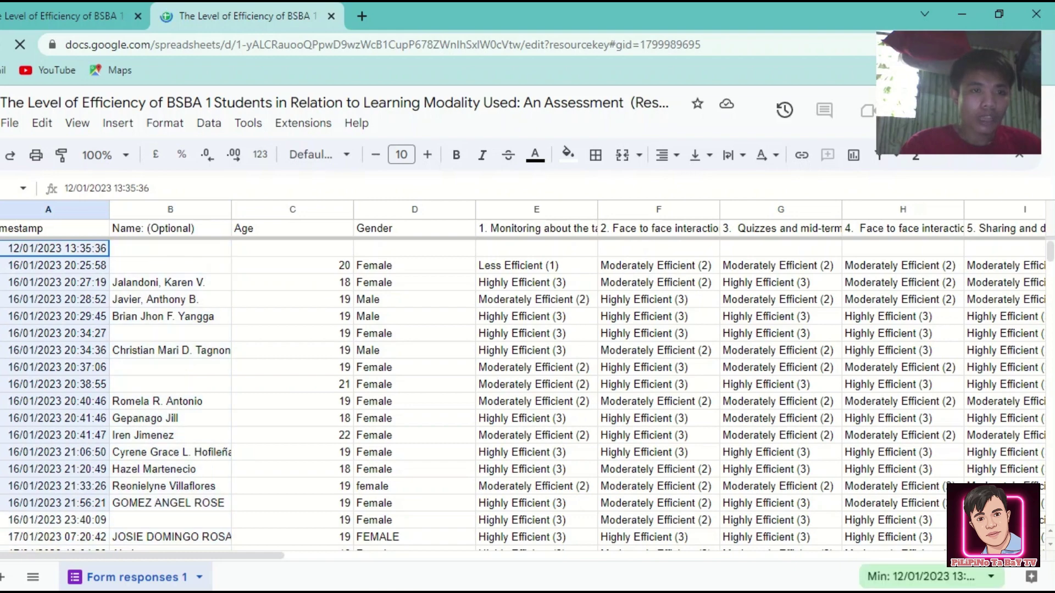
left_click(171, 283)
key("Up")
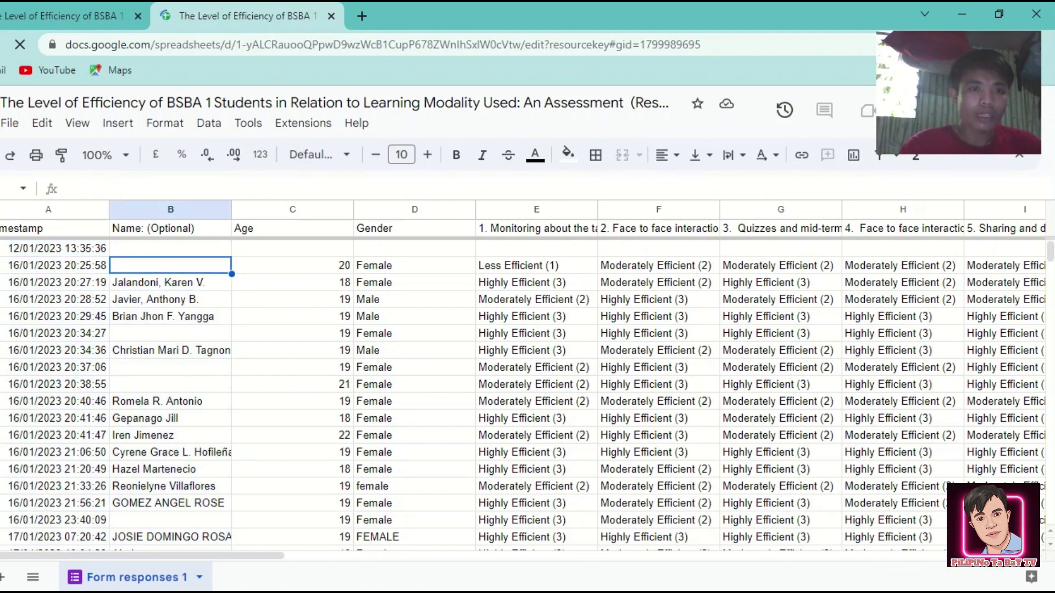
scroll(528, 393, "down", 3)
scroll(528, 393, "down", 3)
scroll(527, 393, "down", 3)
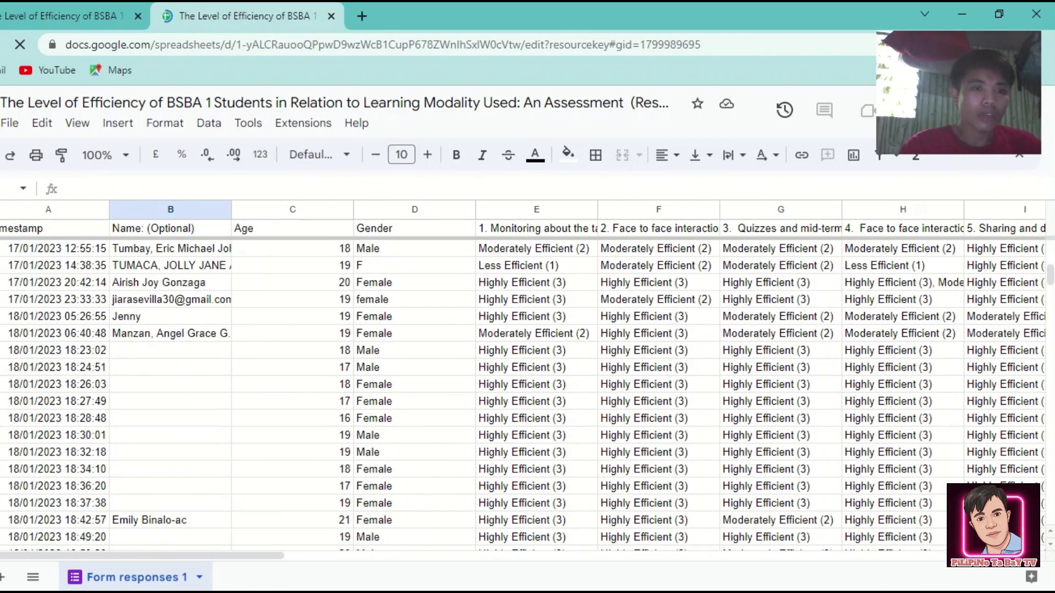
scroll(528, 394, "down", 2)
scroll(528, 393, "up", 6)
scroll(528, 393, "up", 4)
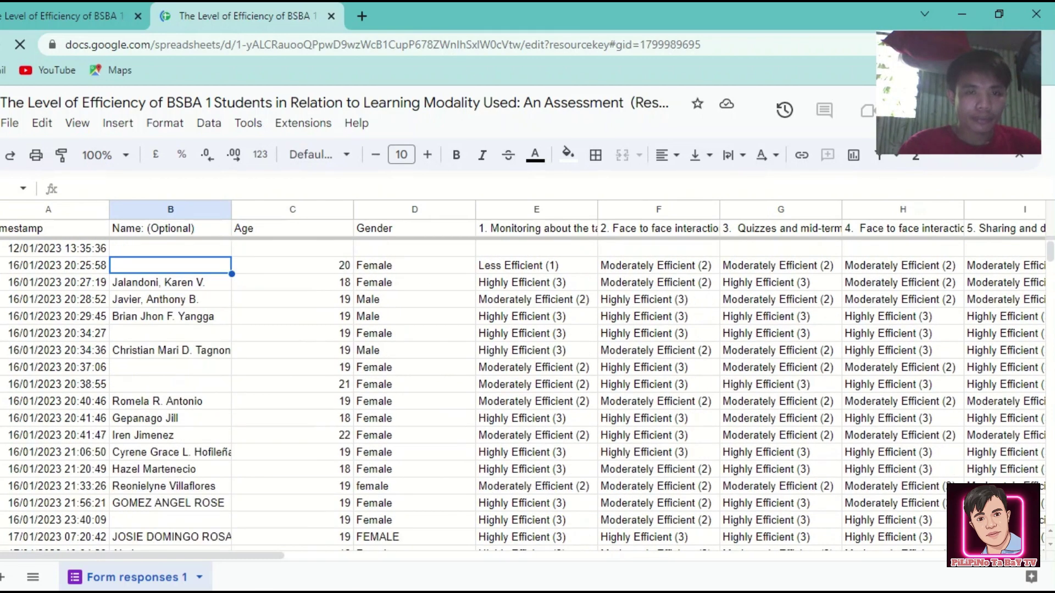
left_click(293, 266)
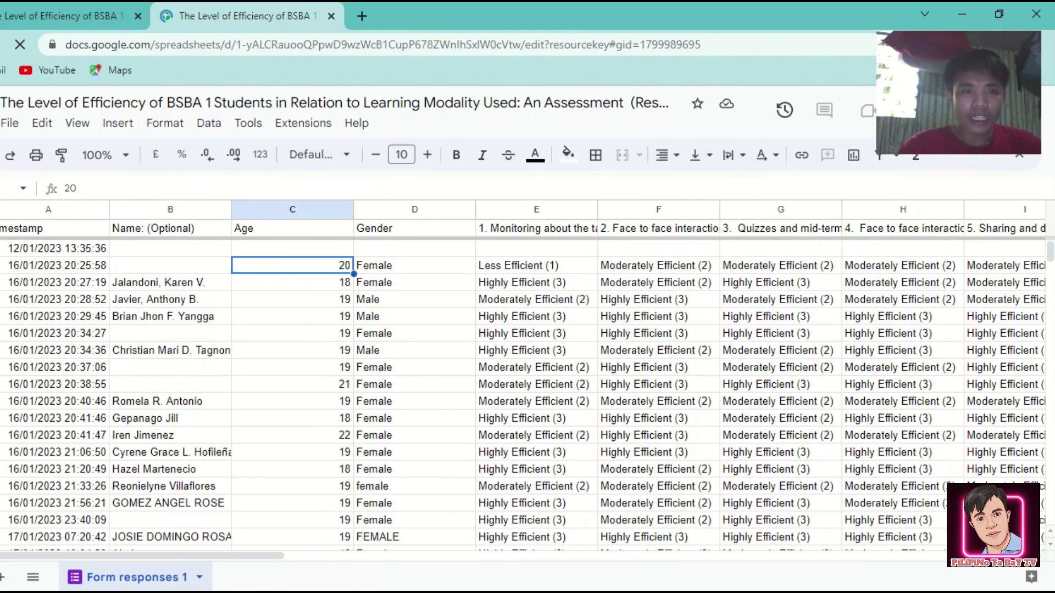
key("Right")
key("Left")
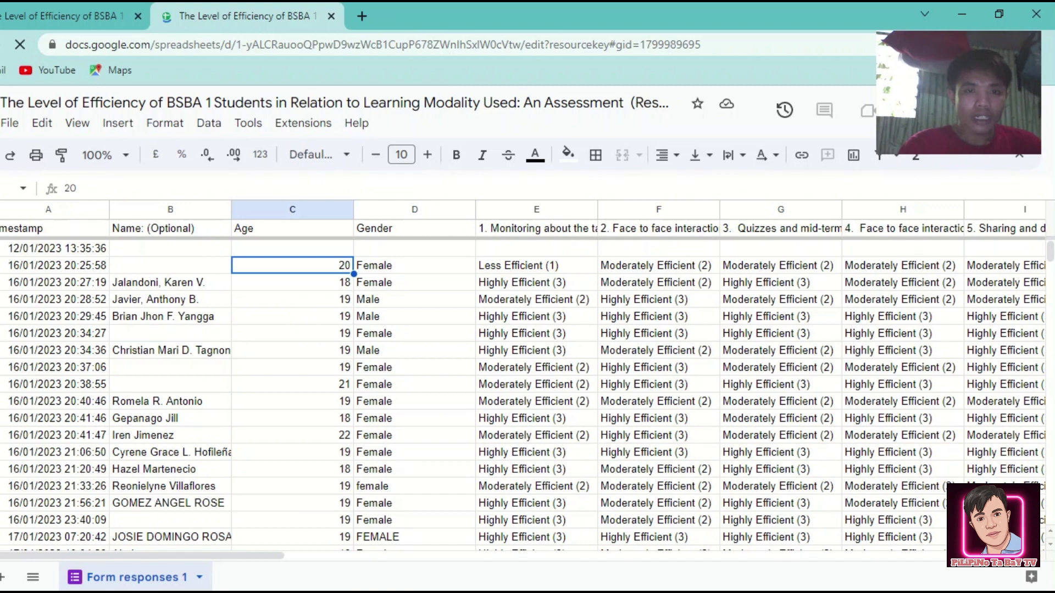
key("shift+Down")
key("shift+Down")
key("shift+Down")
key("shift+Down")
key("shift+Down")
key("shift+Down")
key("shift+Down")
key("shift+Down")
key("shift+Down")
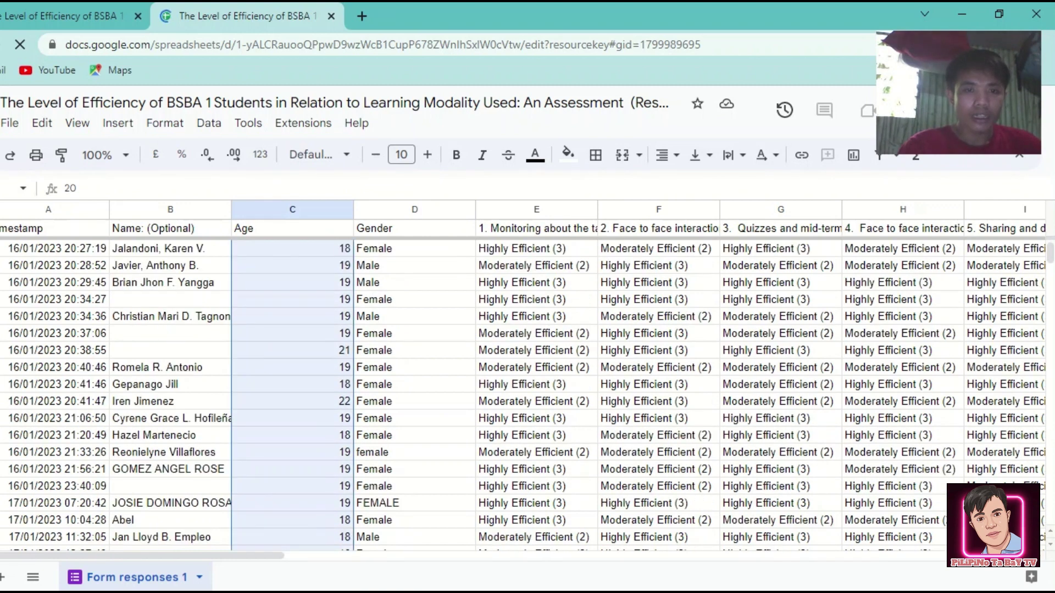
left_click(414, 248)
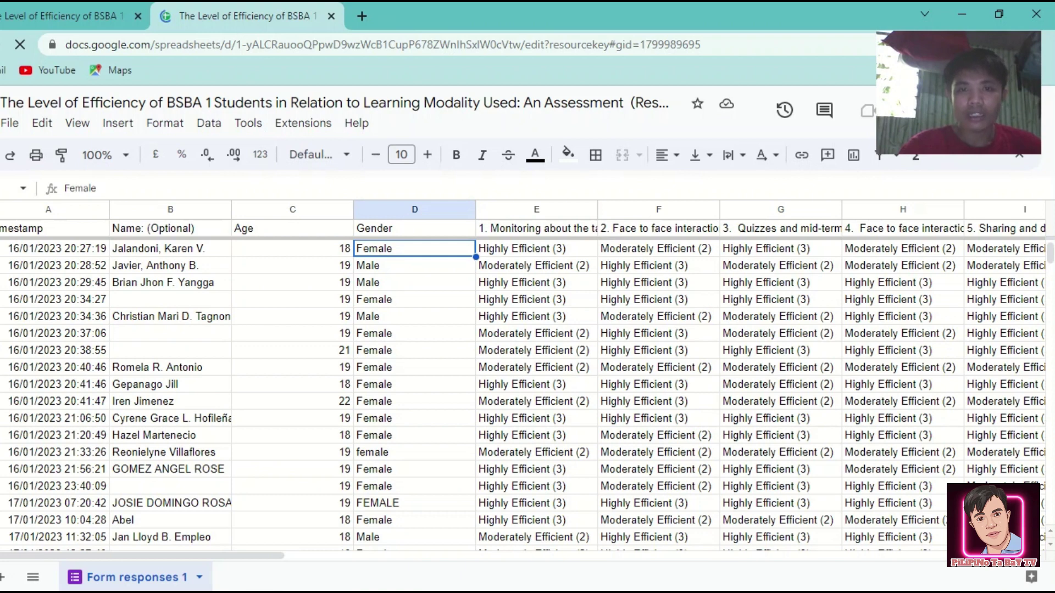
left_click(414, 300)
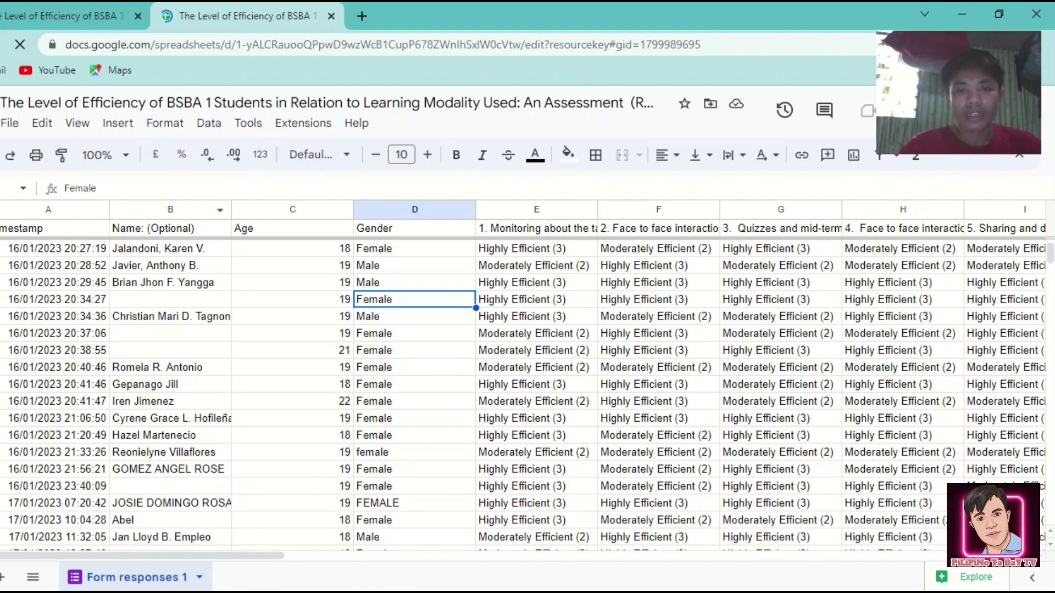
left_click_drag(143, 556, 736, 556)
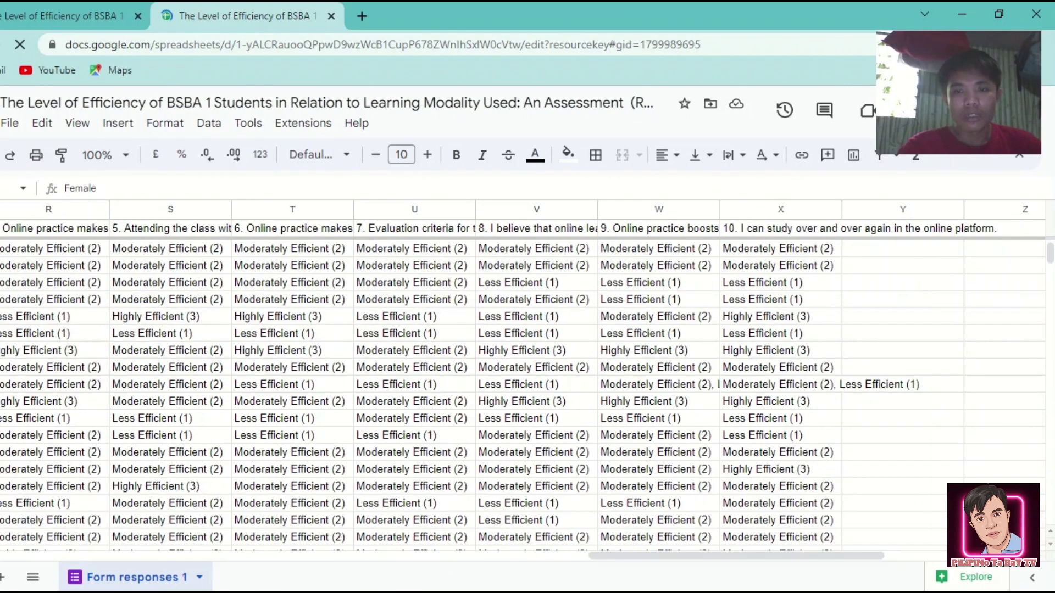
scroll(522, 385, "down", 7)
scroll(522, 385, "down", 5)
scroll(522, 385, "down", 5)
scroll(521, 385, "down", 5)
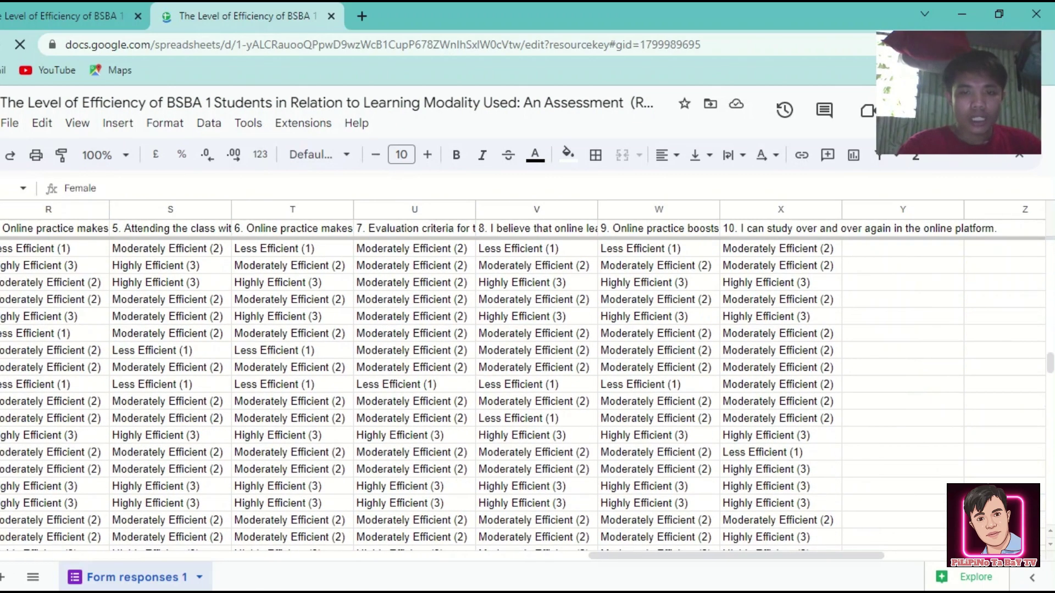
scroll(522, 385, "down", 5)
scroll(522, 385, "down", 5)
scroll(522, 385, "down", 5)
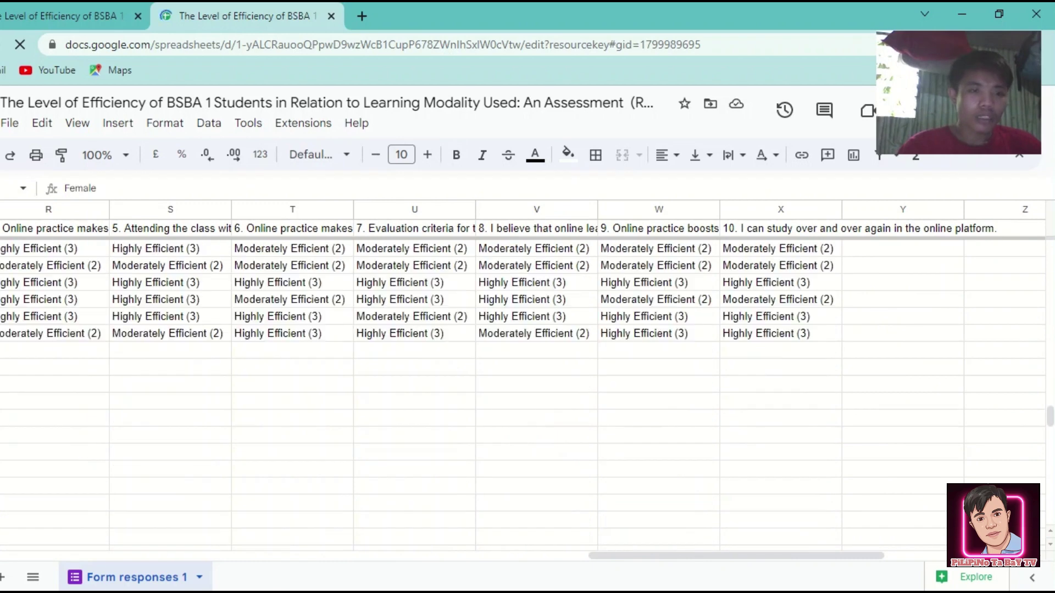
scroll(522, 384, "up", 1)
scroll(522, 385, "up", 3)
scroll(522, 385, "left", 15)
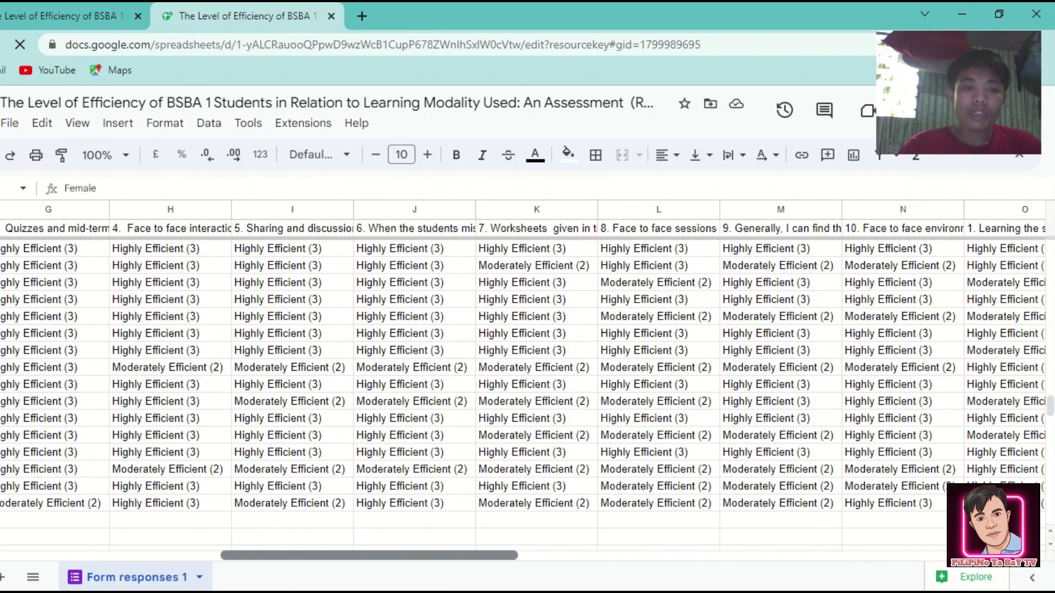
scroll(522, 385, "left", 1)
scroll(522, 384, "up", 3)
scroll(521, 384, "up", 3)
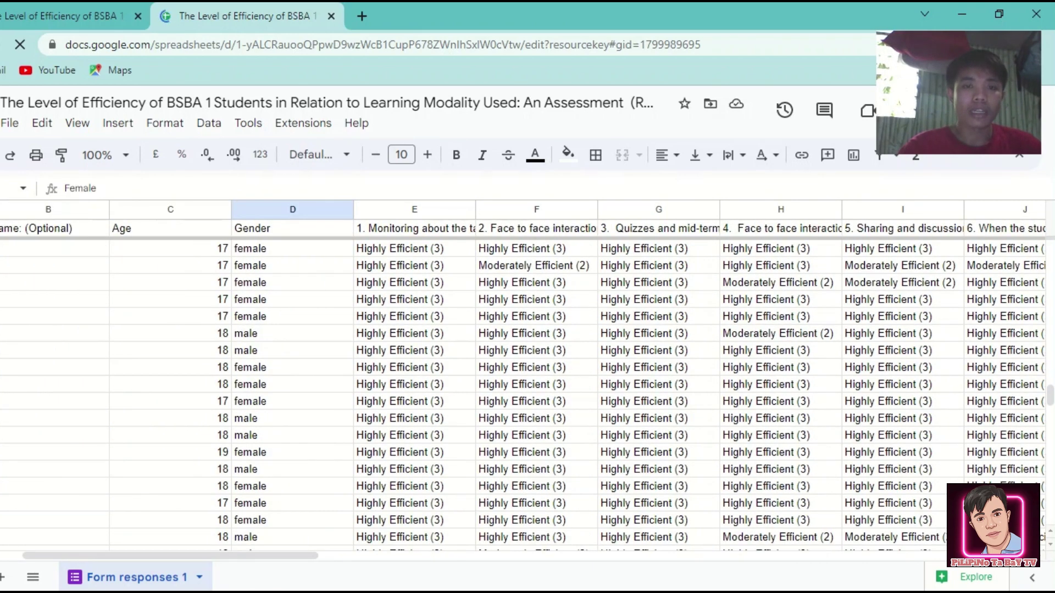
scroll(522, 385, "right", 9)
scroll(522, 385, "right", 5)
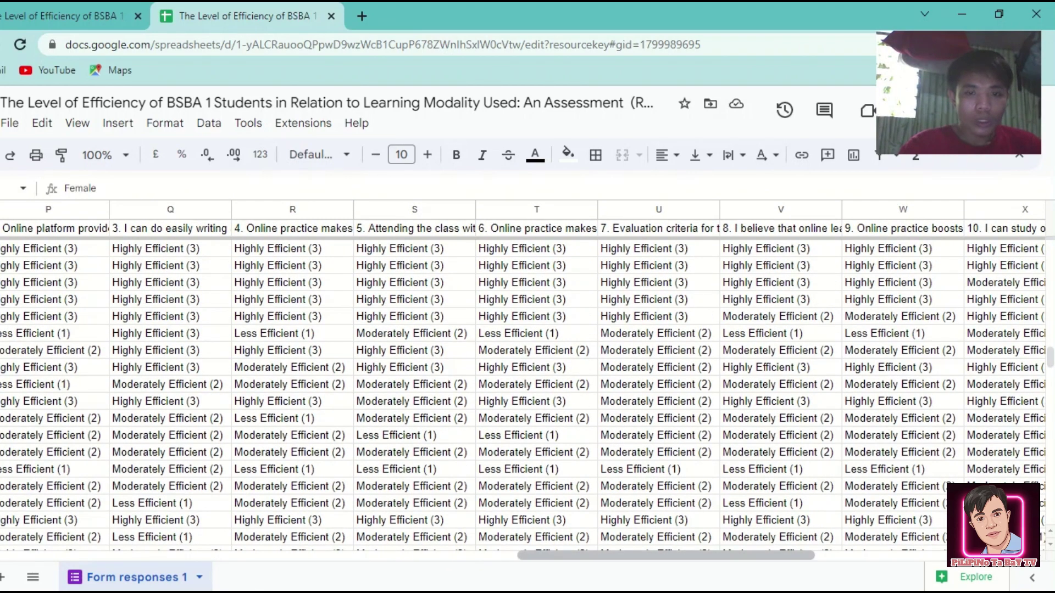
scroll(522, 384, "left", 2)
scroll(522, 385, "left", 4)
scroll(522, 385, "left", 1)
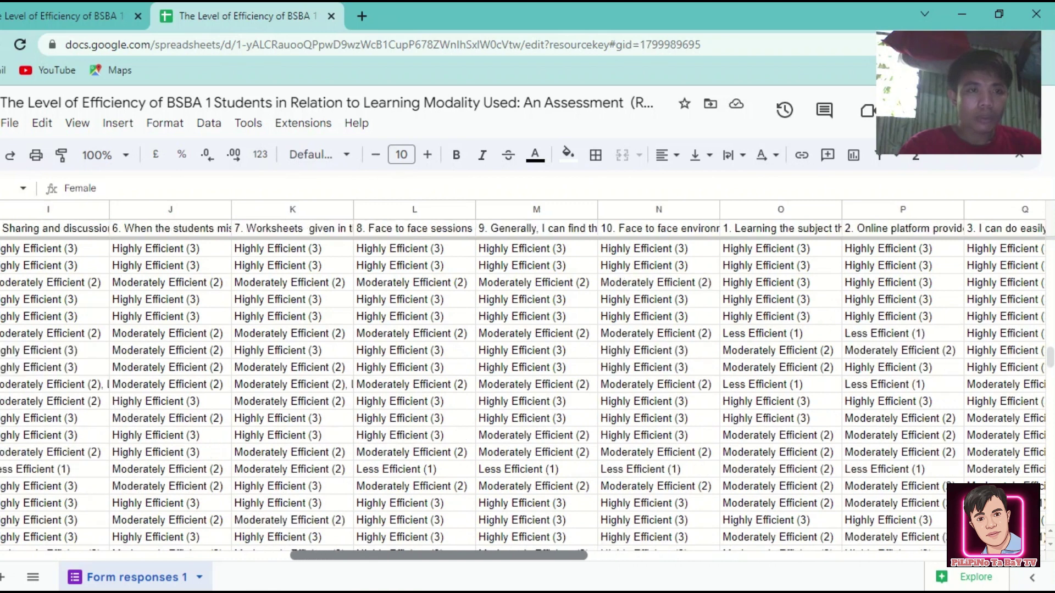
scroll(522, 385, "left", 1)
scroll(521, 385, "left", 1)
scroll(522, 385, "left", 2)
scroll(522, 385, "left", 1)
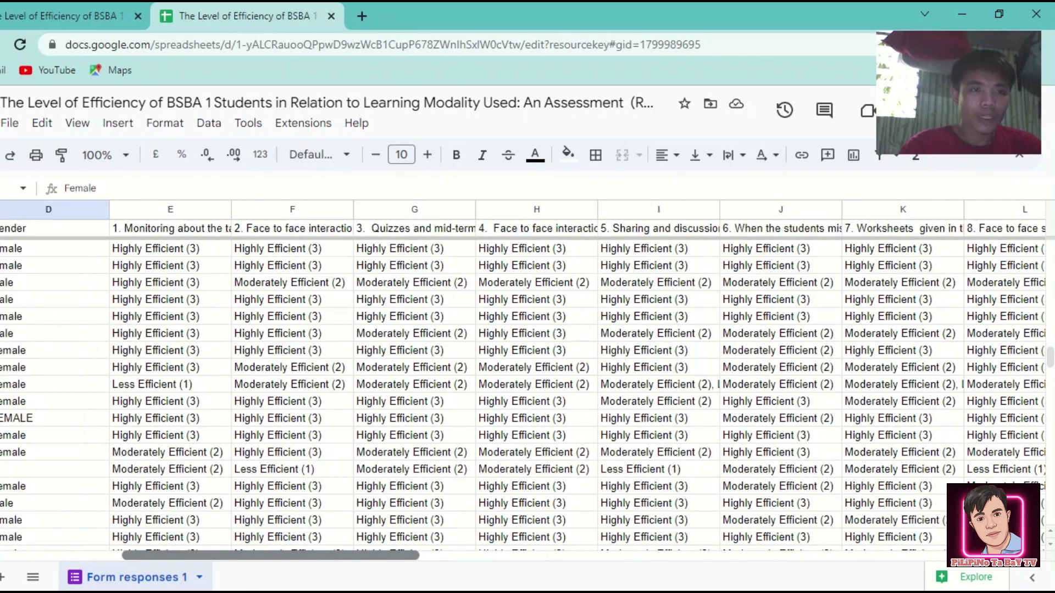
- Select question 1's ratings in column E down to the last response row 161 and bring up the context menu
left_click(171, 229)
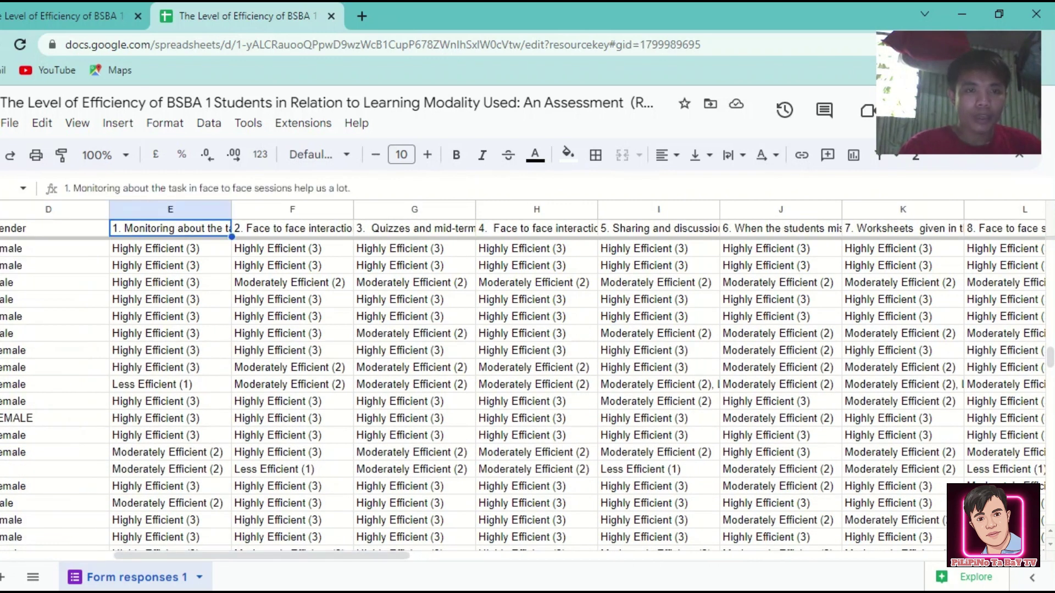
left_click(155, 249)
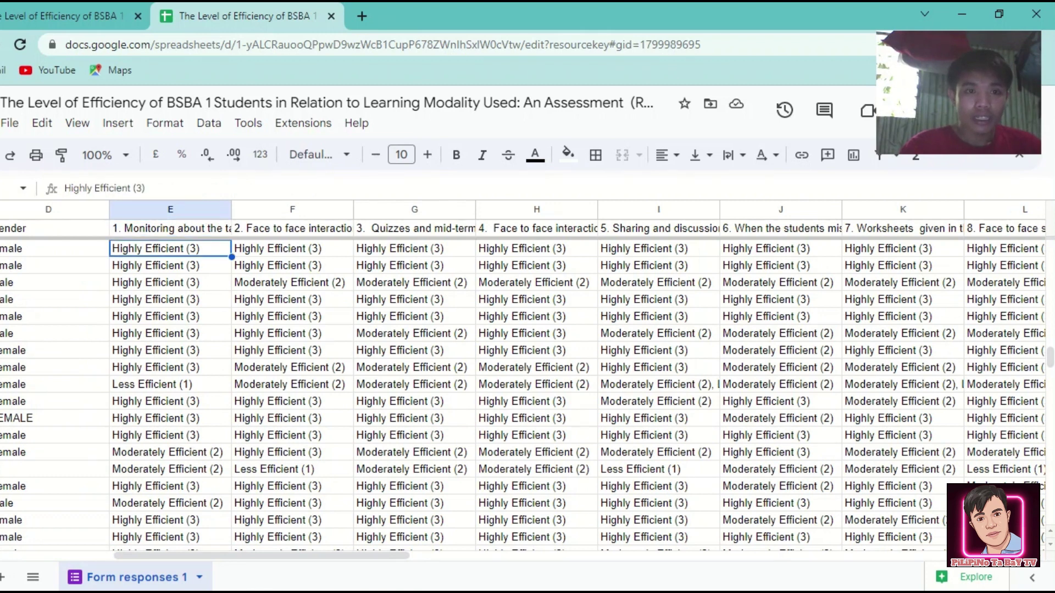
key("shift+Down")
key("shift+Down")
key("shift+Down")
key("shift+Down")
key("shift+Down")
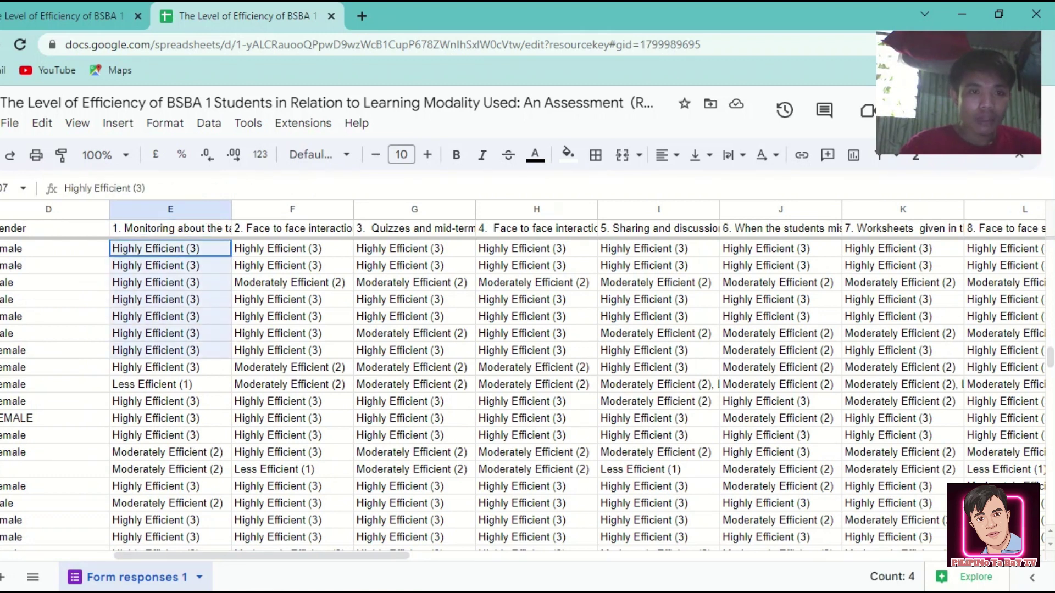
key("shift+Down")
key("shift+Down")
key("shift+Down")
key("shift+Down")
key("shift+Down")
key("shift+Down")
key("shift+Down")
key("shift+Down")
key("shift+Down")
key("shift+Down")
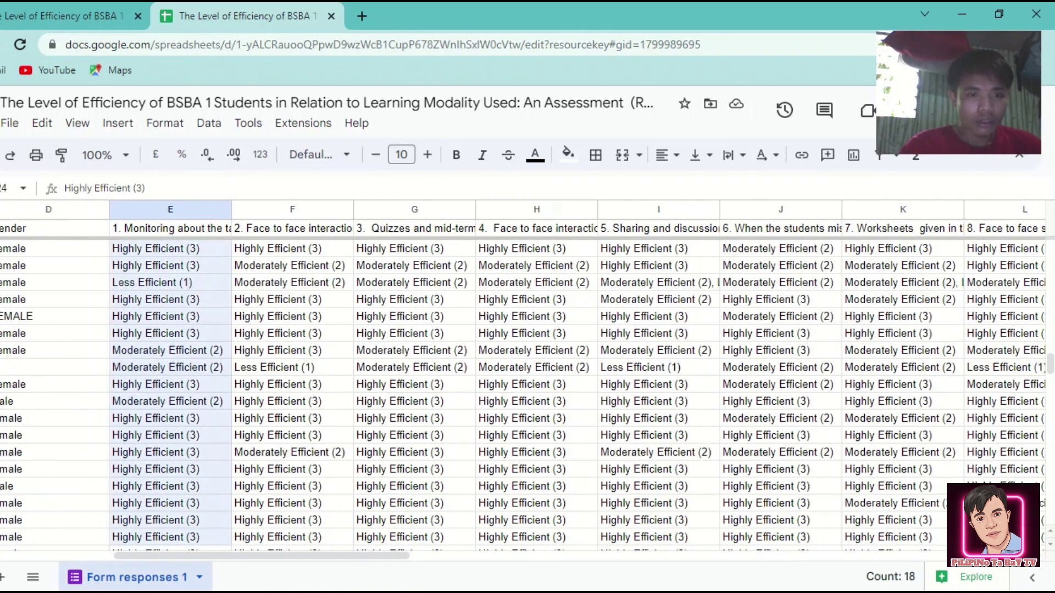
key("shift+Down")
key("shift+Down")
key("shift+Down")
key("shift+Down")
key("shift+Down")
key("shift+Down")
key("shift+Down")
key("shift+Down")
key("shift+Down")
key("shift+Down")
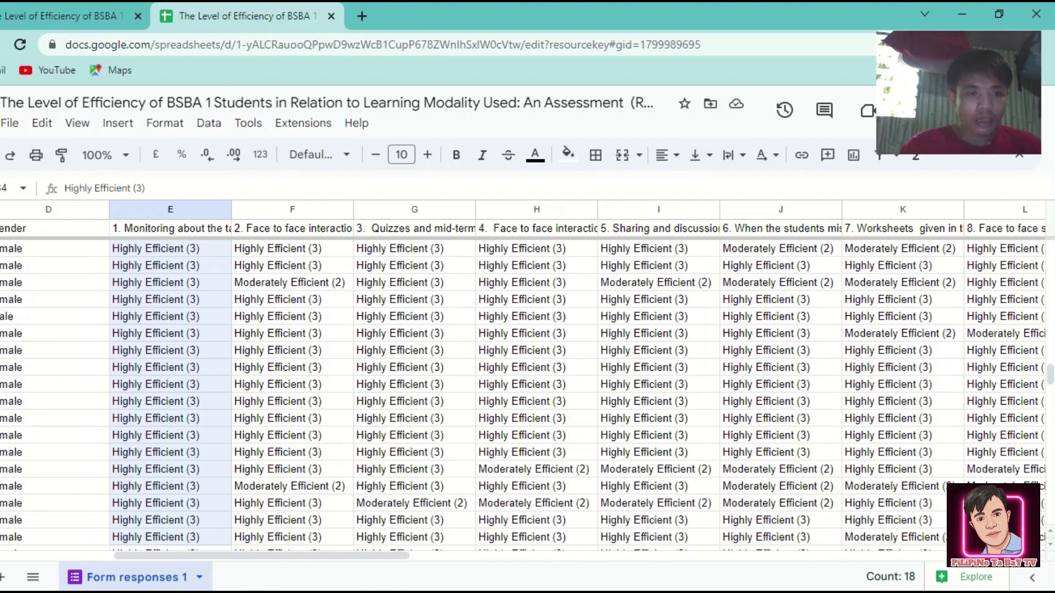
key("shift+Down")
key("shift+Down")
key("shift+Down")
key("shift+Down")
key("shift+Down")
key("shift+Down")
key("shift+Down")
key("shift+Down")
key("shift+Down")
key("shift+Down")
key("shift+Down")
key("shift+Down")
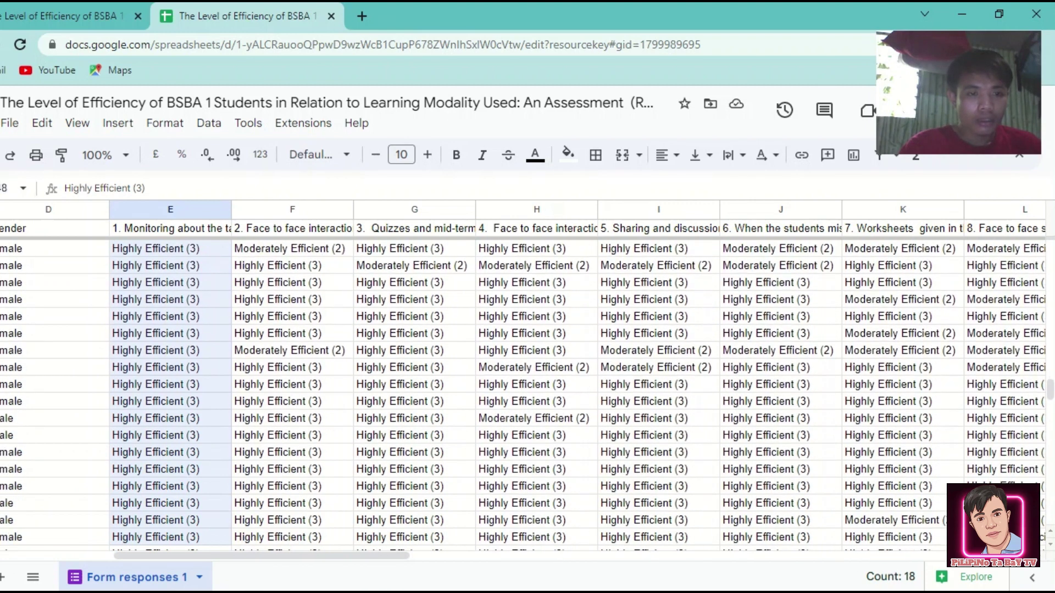
key("shift+Down")
key("shift+Down")
key("shift+Down")
key("shift+Down")
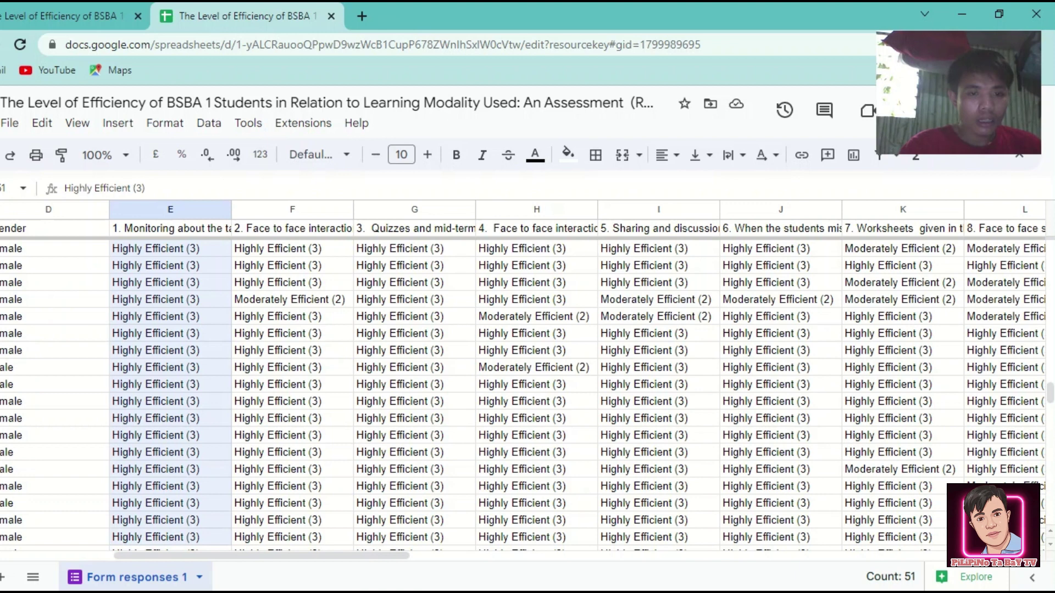
key("shift+Up")
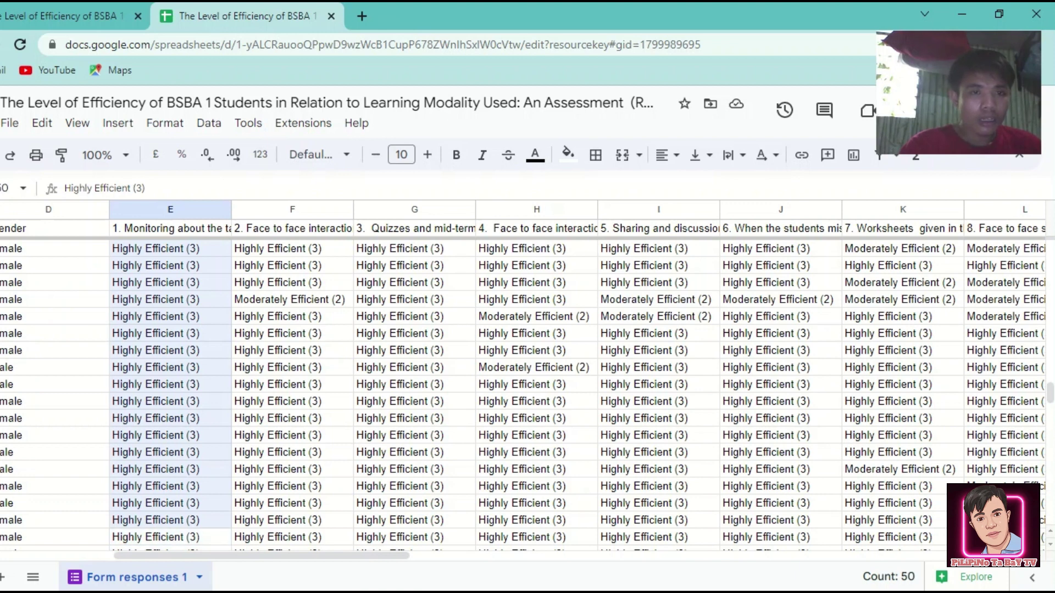
key("shift+Down")
key("shift+Down")
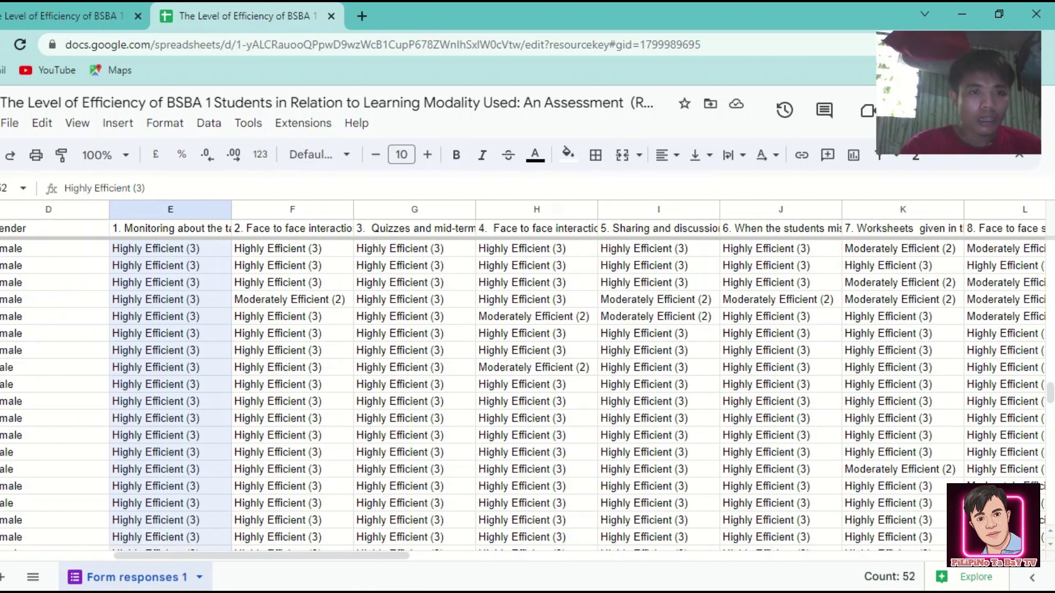
key("shift+Down")
key("shift+Down")
key("shift+Down")
key("shift+Down")
key("shift+Up")
key("shift+Up")
key("shift+Up")
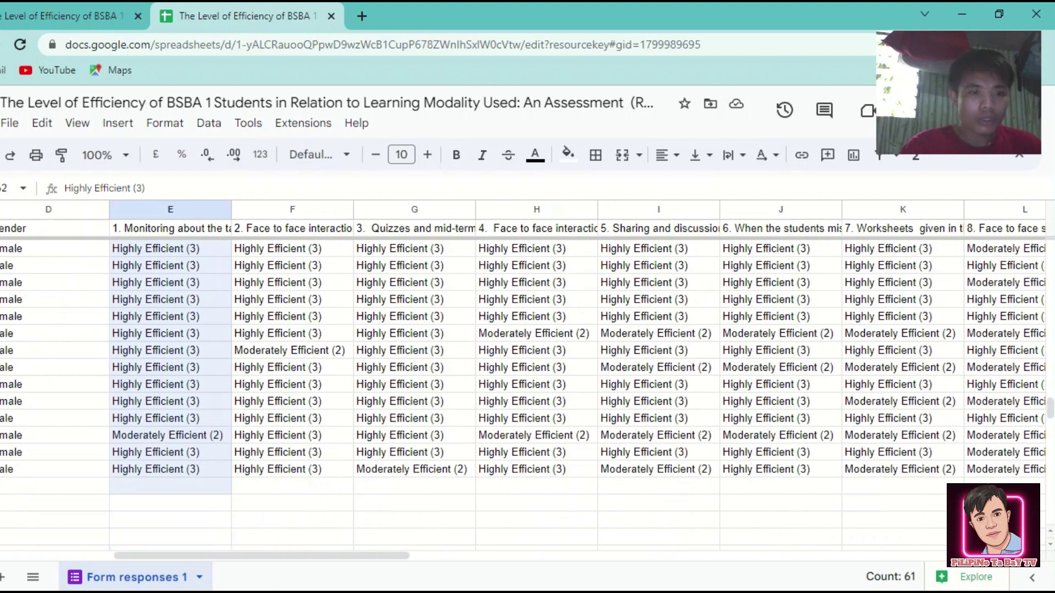
key("shift+Up")
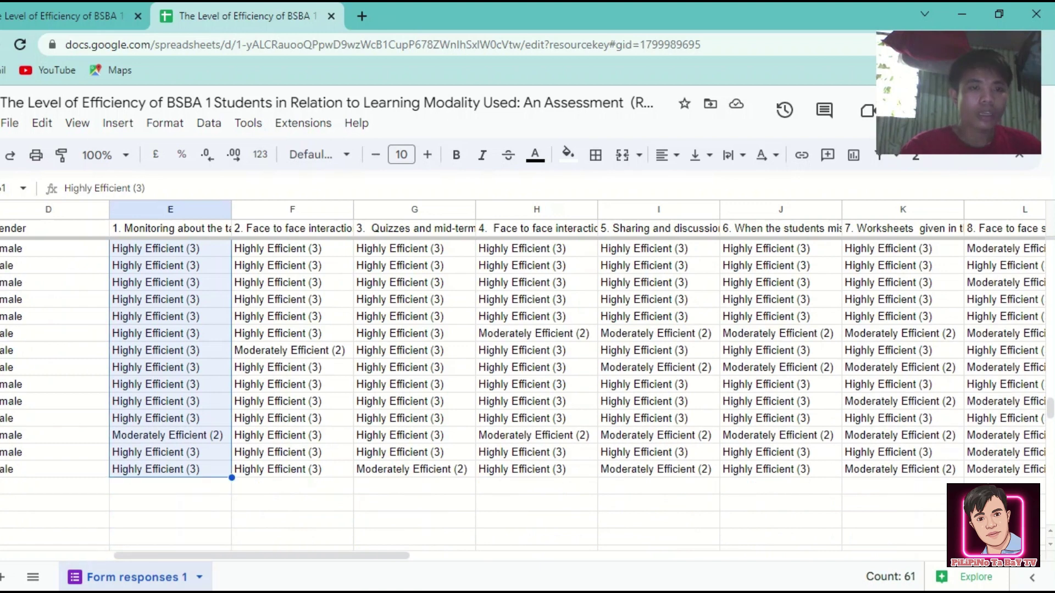
key("shift+F10")
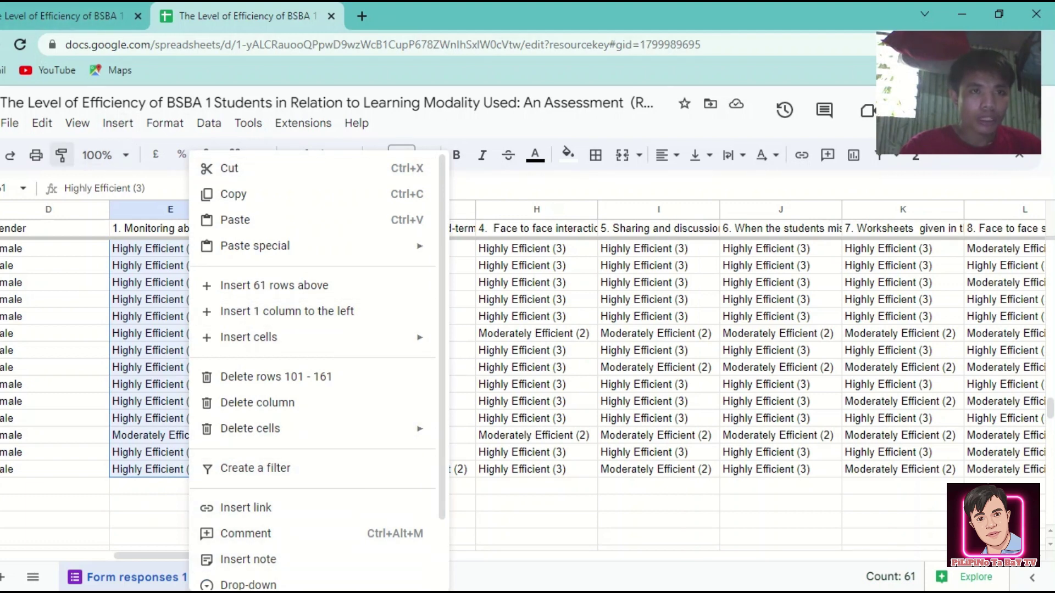
- Insert a pie chart from the question 1 ratings in E101:E161 via Insert > Chart
left_click(117, 123)
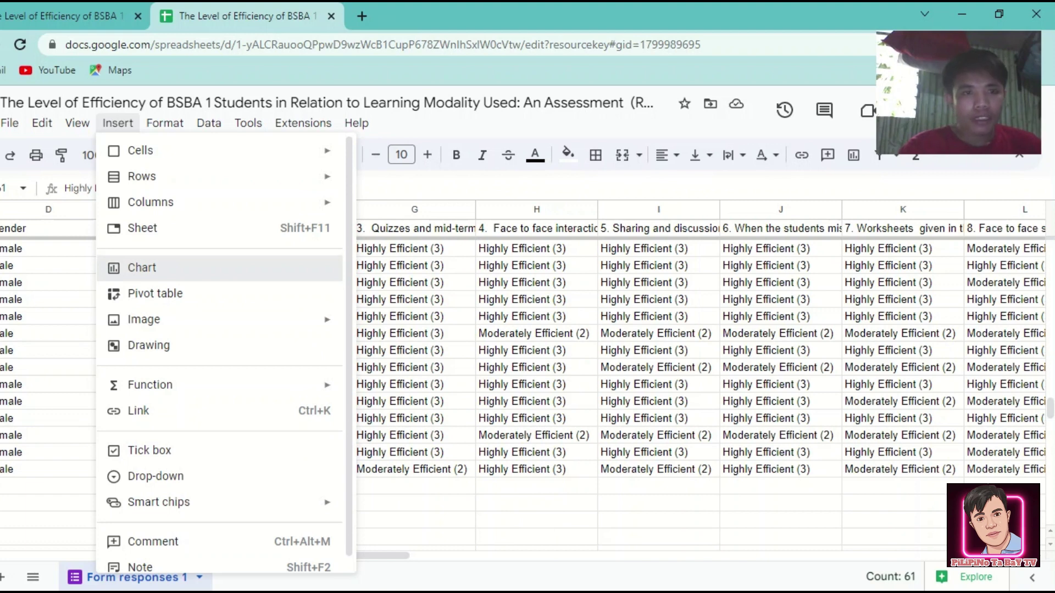
left_click(142, 268)
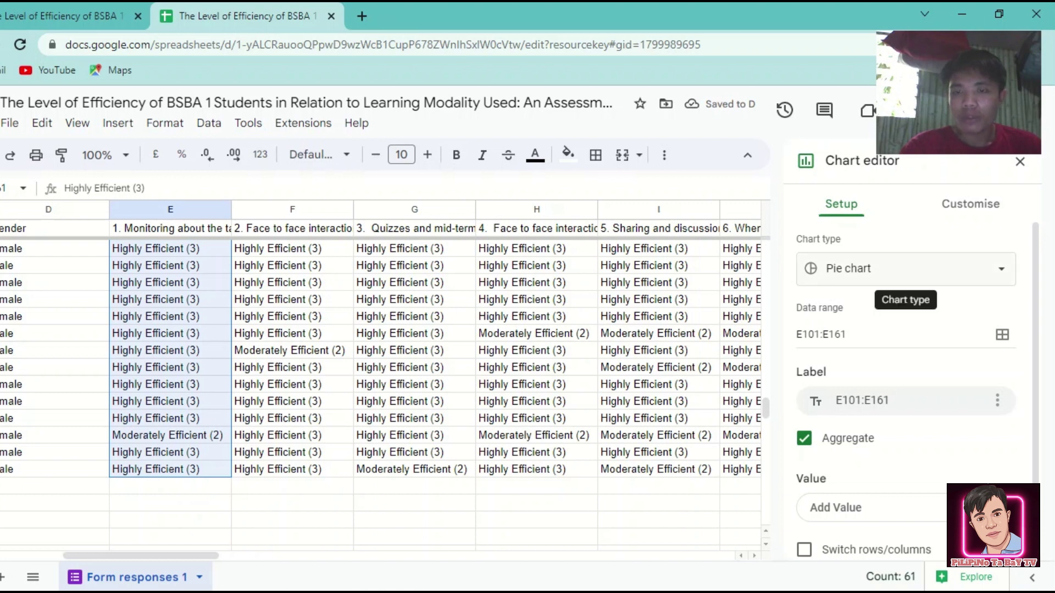
- Choose Pie chart for question 1, showing Highly Efficient (3) at 91.8%
left_click(907, 274)
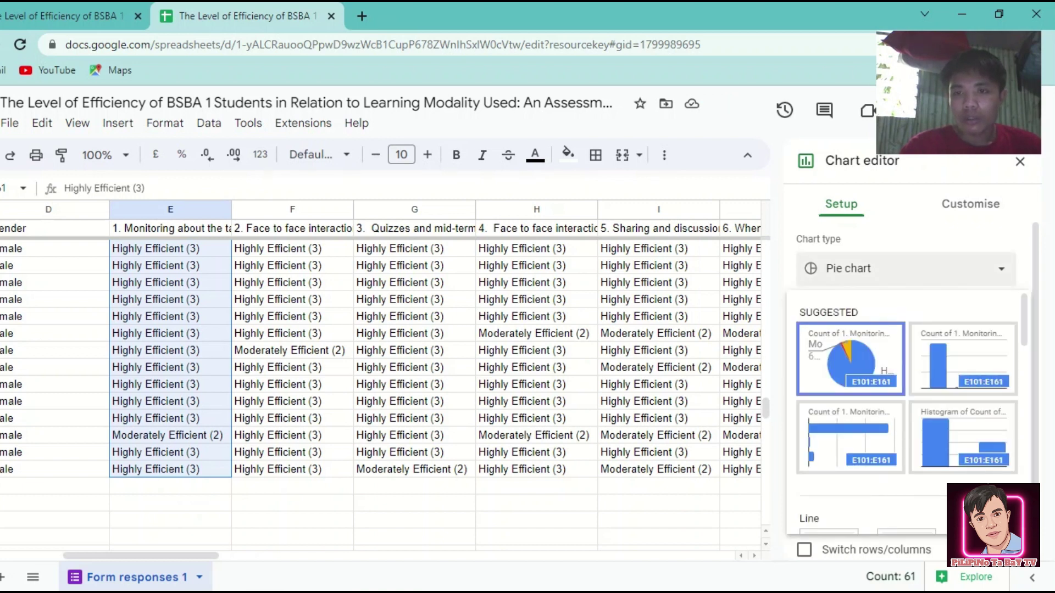
scroll(905, 346, "down", 5)
scroll(906, 346, "down", 3)
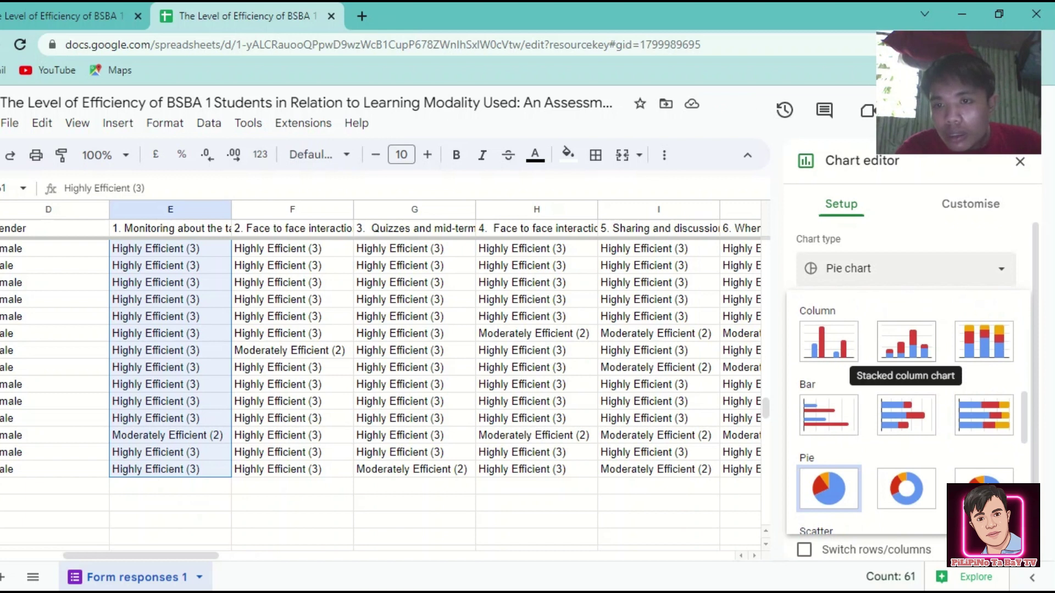
scroll(906, 412, "down", 2)
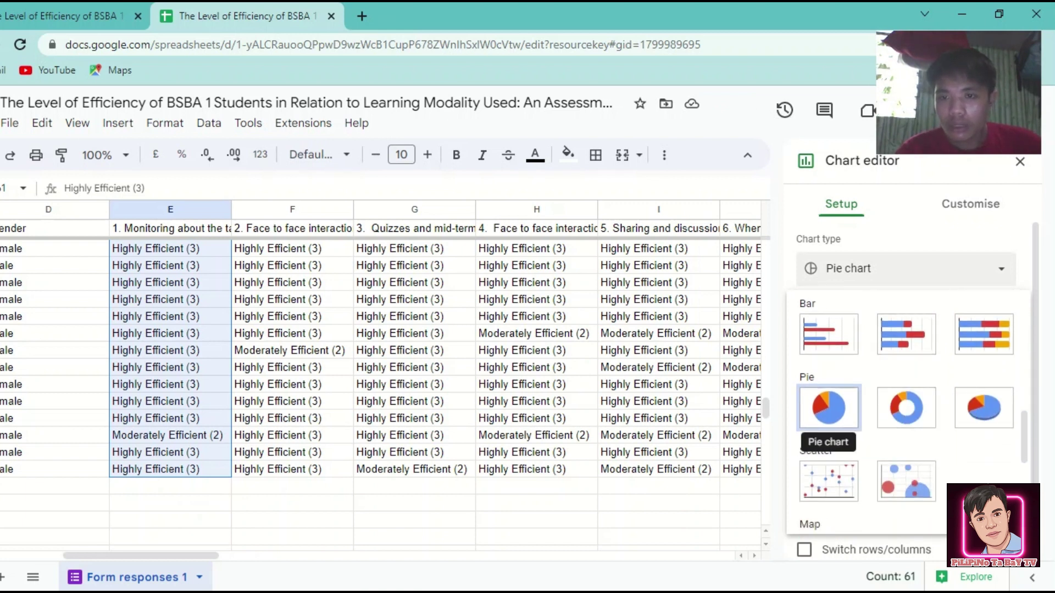
left_click(828, 409)
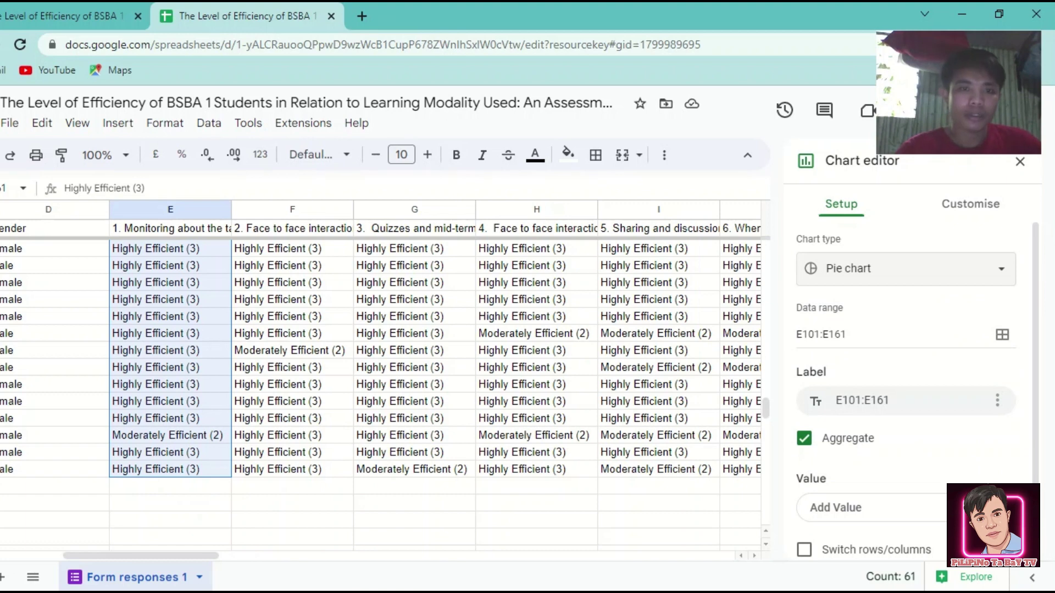
scroll(385, 357, "up", 5)
scroll(386, 356, "up", 5)
scroll(384, 357, "up", 5)
scroll(385, 357, "up", 5)
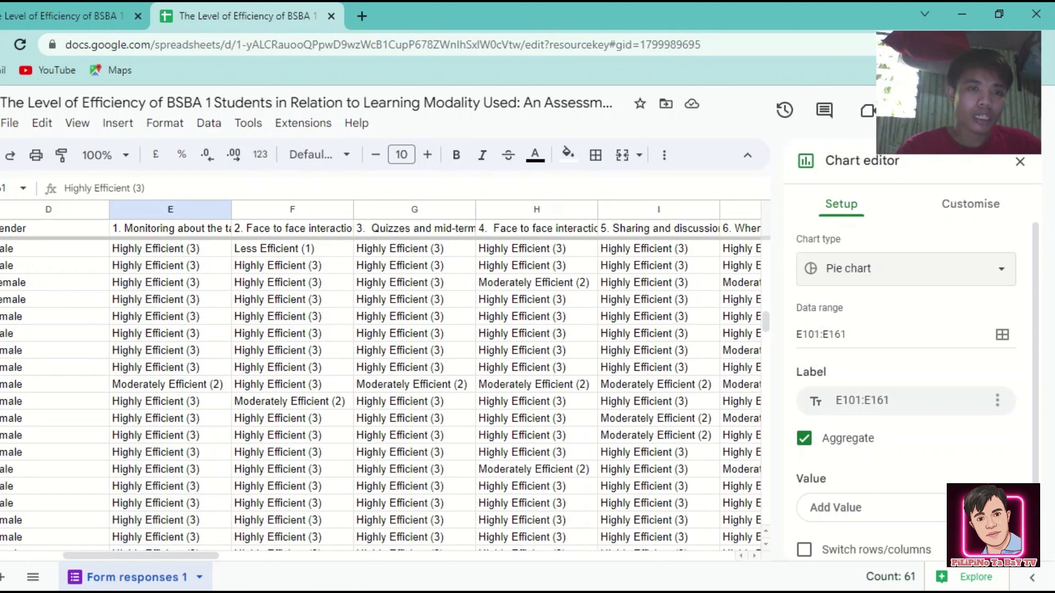
scroll(385, 385, "up", 5)
scroll(385, 385, "up", 5)
scroll(385, 386, "up", 5)
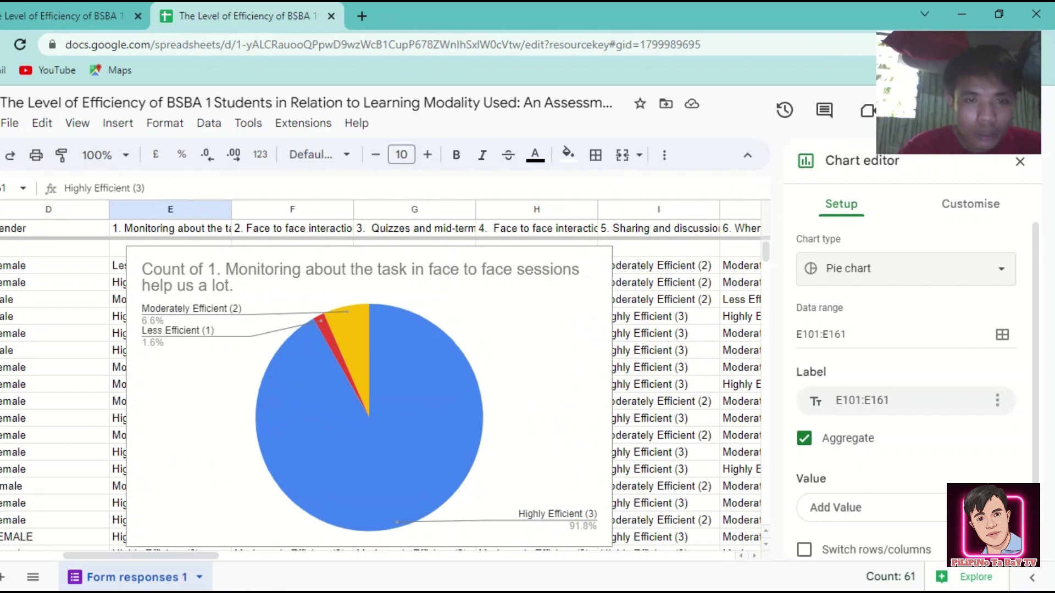
- Inspect the question 1 pie chart's title and plot area, then close the Chart editor
left_click(369, 418)
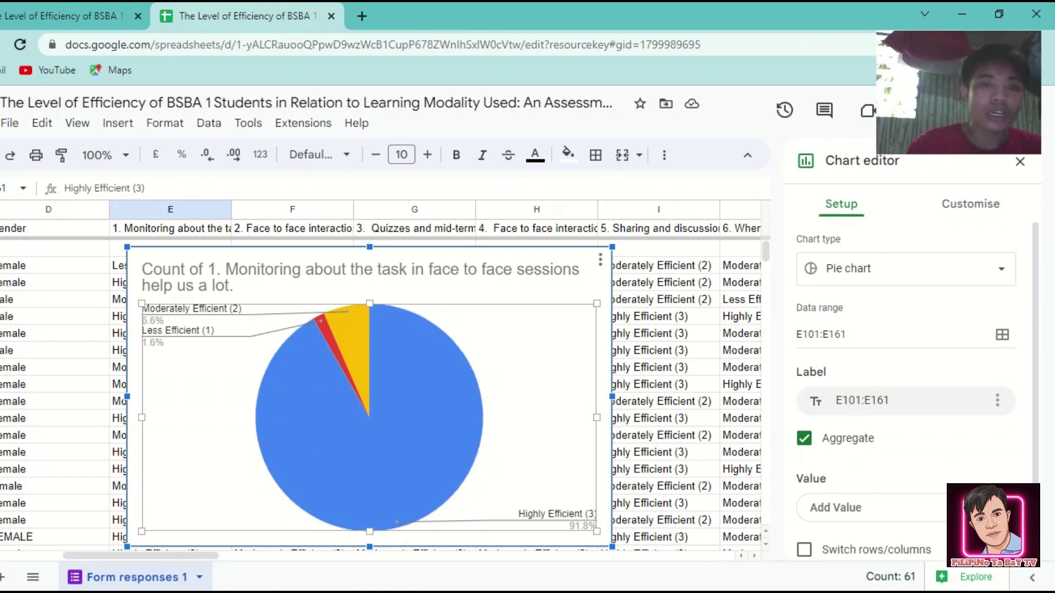
left_click(360, 278)
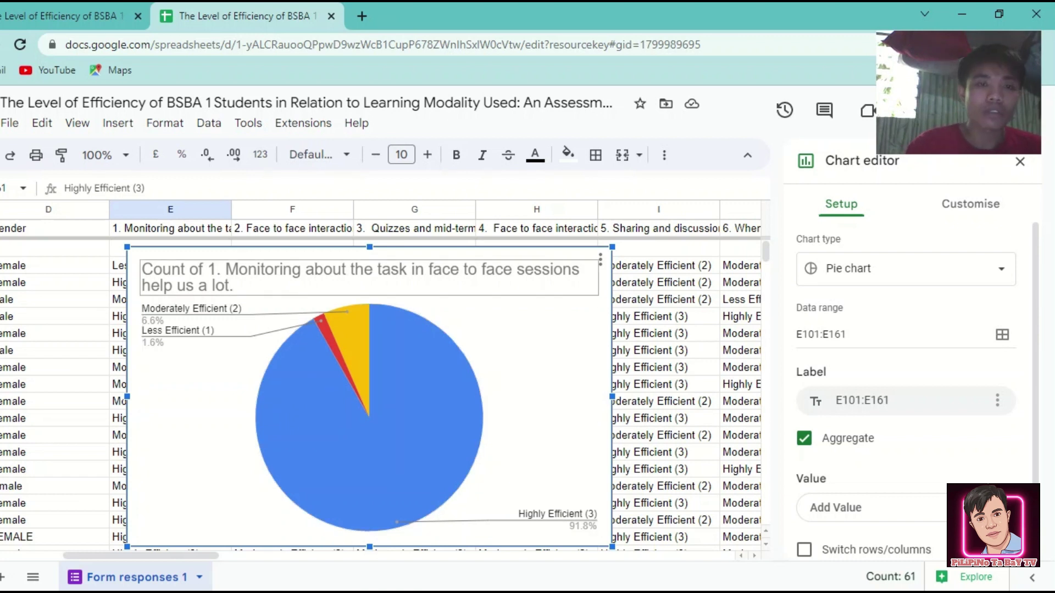
left_click(369, 418)
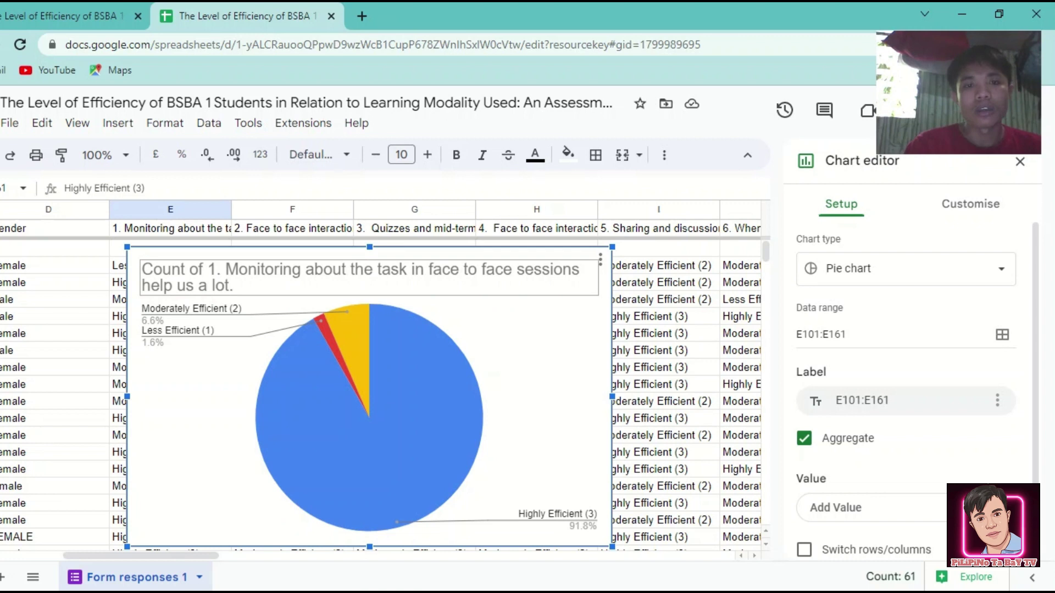
left_click(369, 418)
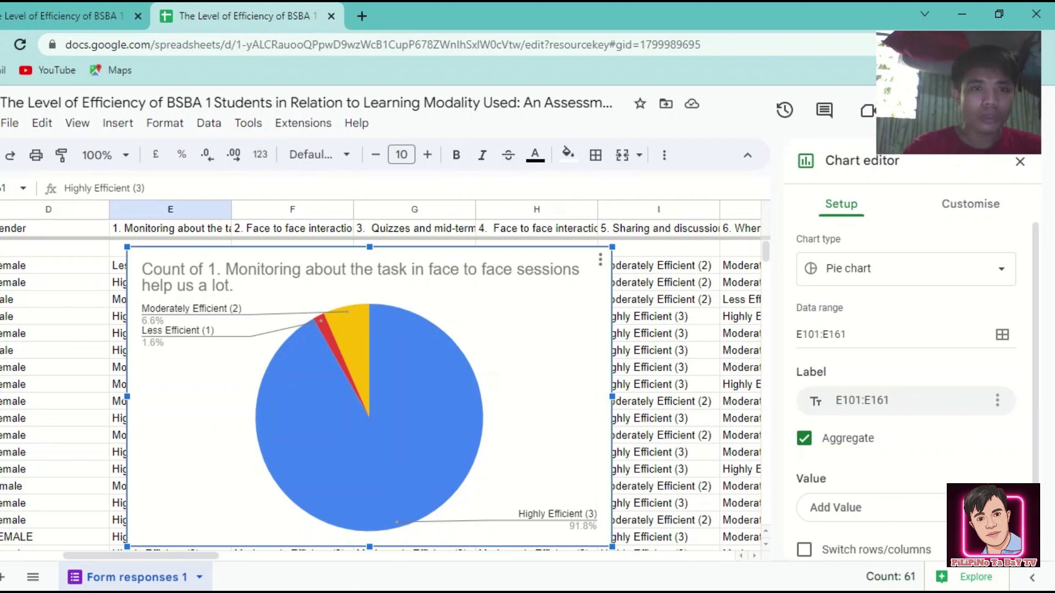
left_click(293, 228)
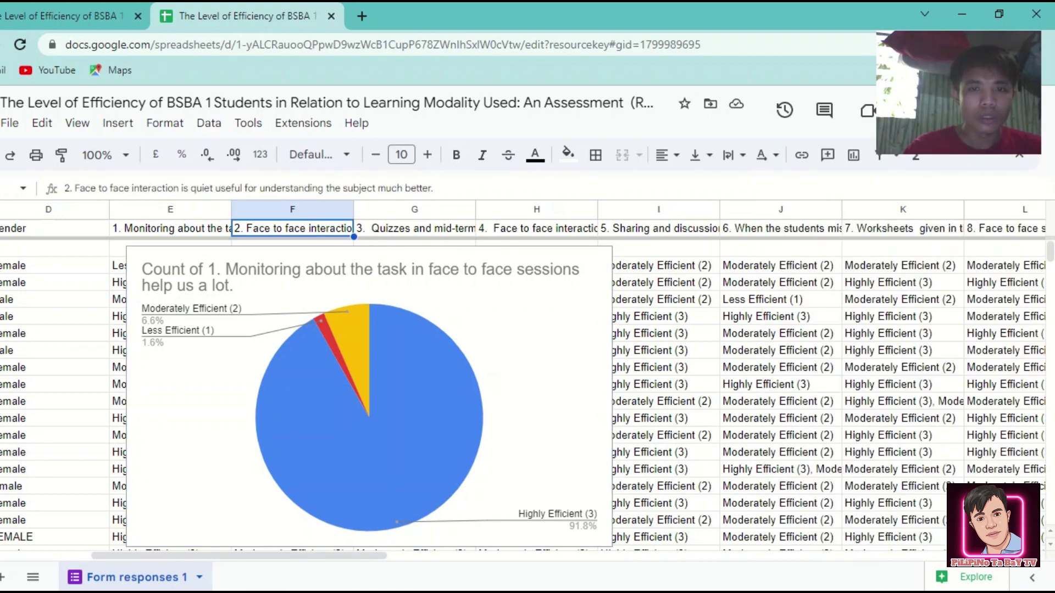
- Select cell F3, the first question 2 response in column F
left_click(171, 537)
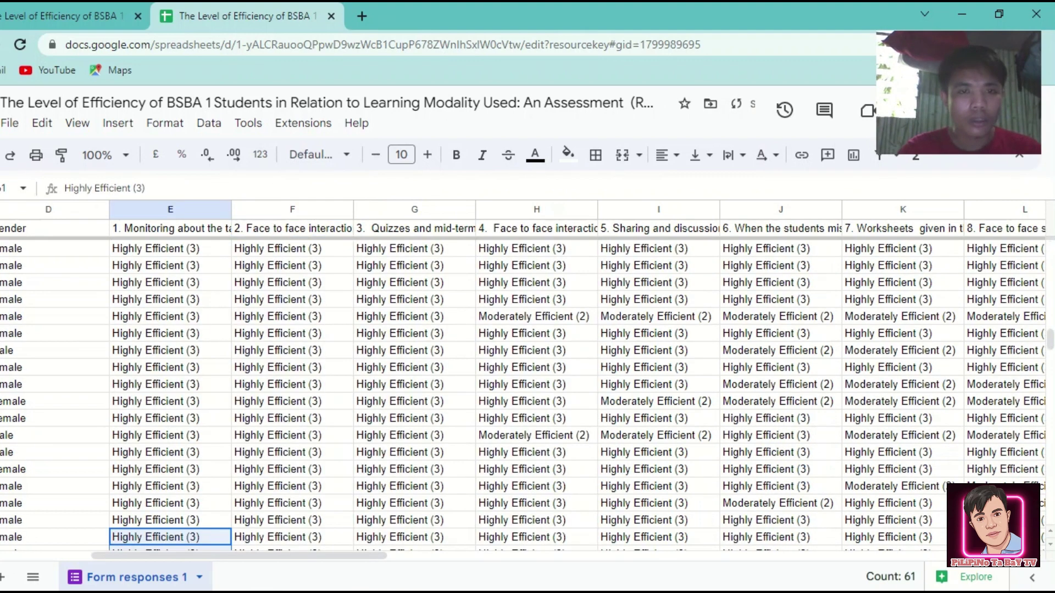
left_click(292, 248)
scroll(528, 385, "up", 2)
scroll(528, 385, "up", 3)
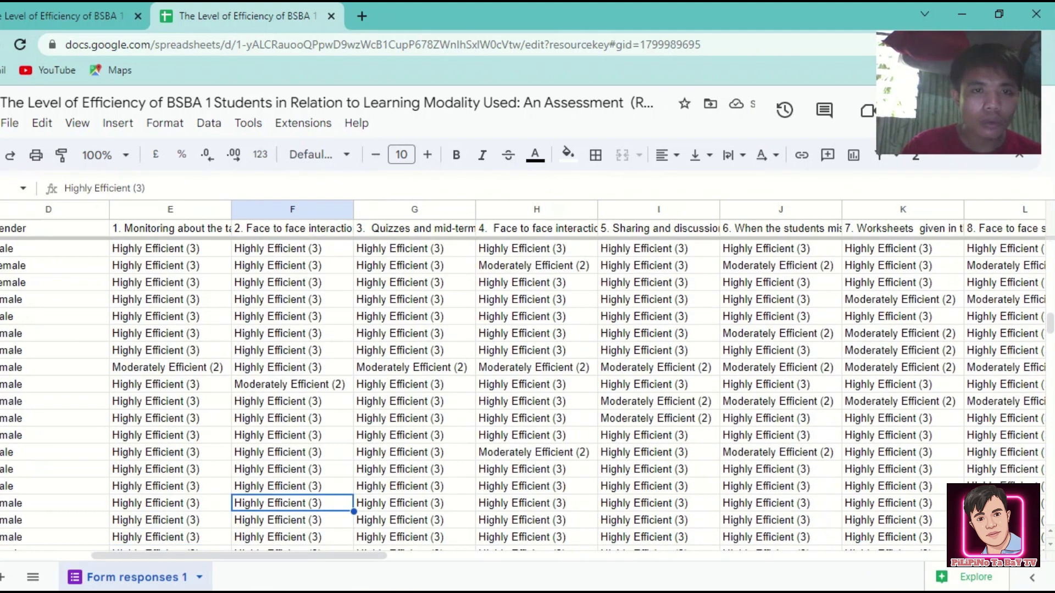
scroll(528, 385, "up", 3)
scroll(528, 386, "up", 3)
scroll(527, 385, "up", 3)
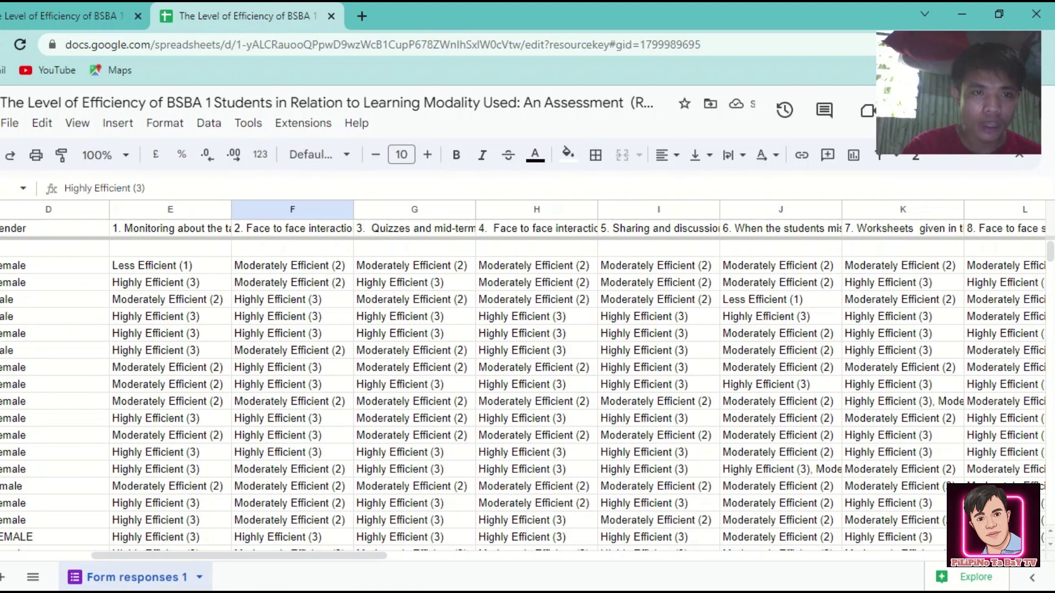
left_click(293, 266)
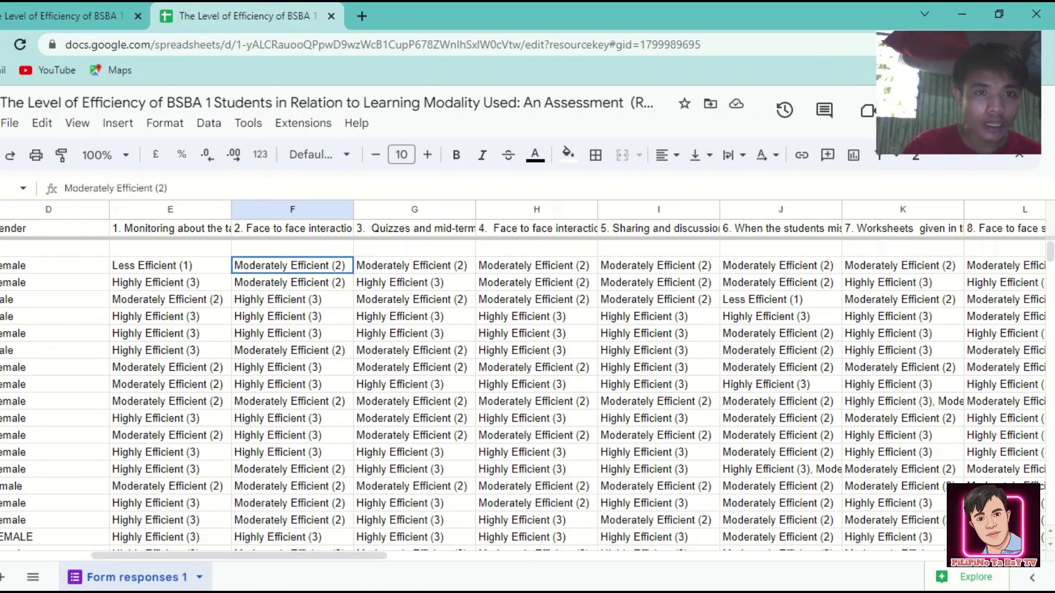
- Extend the selection down to F161 and insert a chart from it
key("shift+Down")
key("shift+Down")
key("shift+Down")
key("shift+Down")
key("shift+Down")
key("shift+Down")
key("shift+Down")
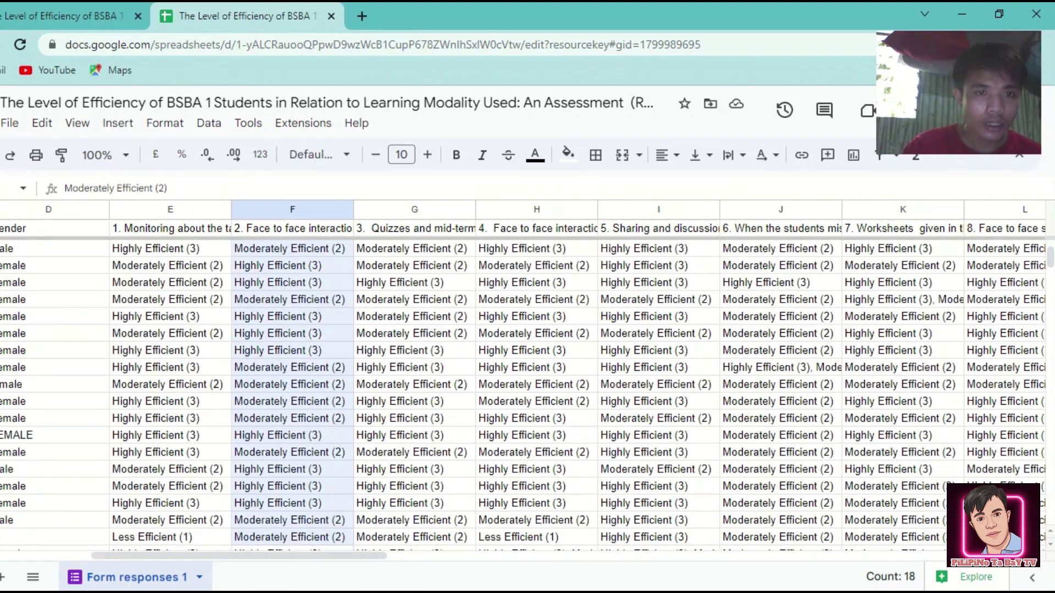
scroll(527, 385, "down", 5)
key("shift+Down")
key("shift+Down")
key("shift+Down")
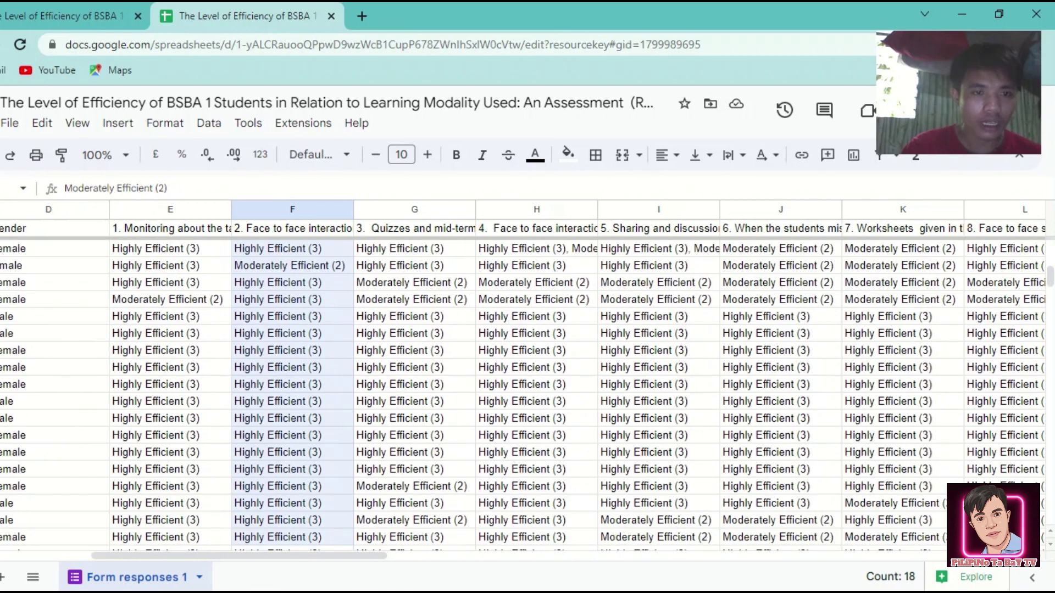
key("shift+Down")
key("shift+Down")
key("shift+Down")
key("shift+Down")
key("shift+Down")
key("shift+Down")
key("shift+Down")
key("shift+Down")
key("shift+Down")
key("shift+Up")
key("shift+Up")
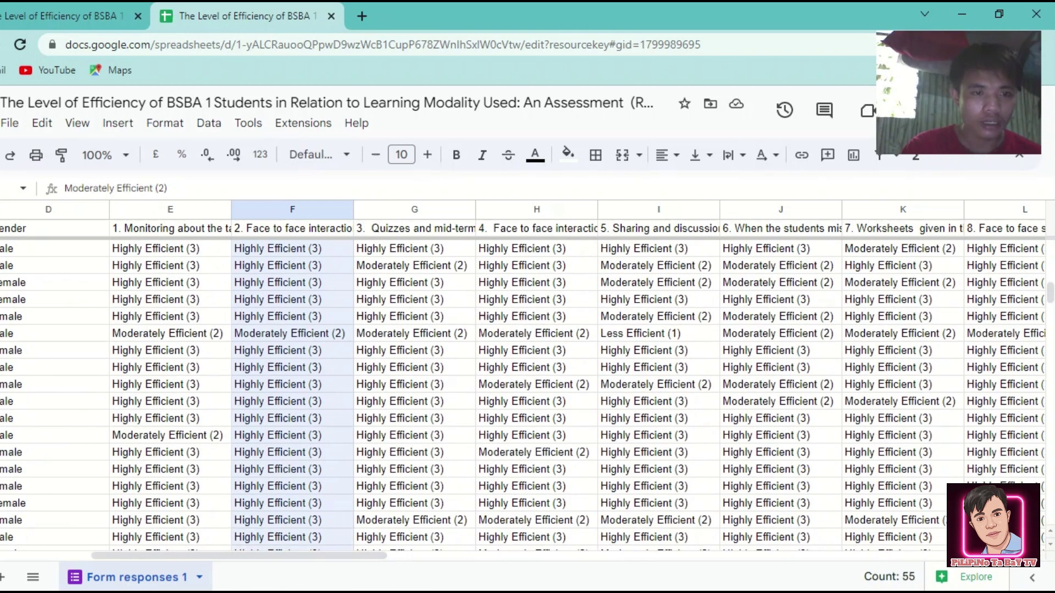
scroll(527, 385, "down", 3)
scroll(528, 386, "down", 3)
scroll(527, 385, "down", 3)
scroll(528, 384, "down", 3)
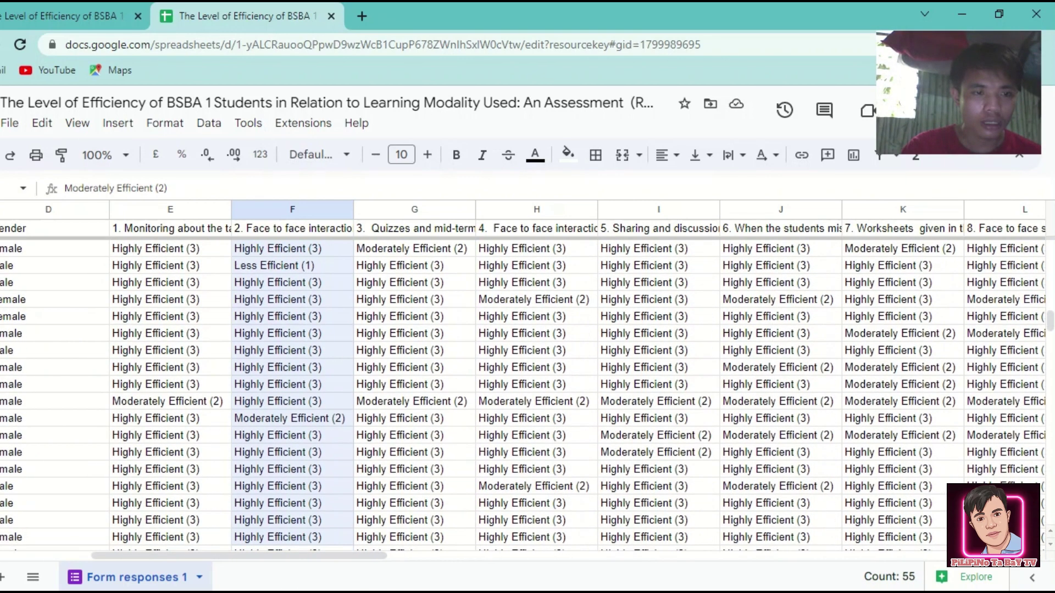
scroll(527, 385, "down", 3)
scroll(528, 385, "down", 3)
scroll(528, 385, "down", 3)
scroll(528, 385, "down", 3)
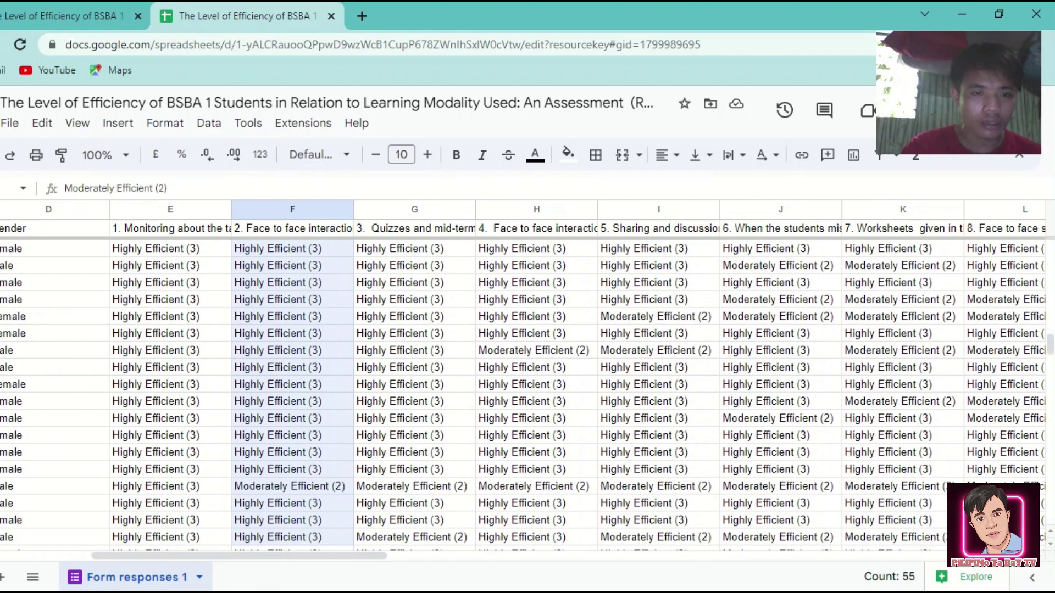
scroll(528, 384, "down", 3)
scroll(527, 385, "down", 3)
scroll(528, 385, "down", 3)
scroll(528, 386, "down", 3)
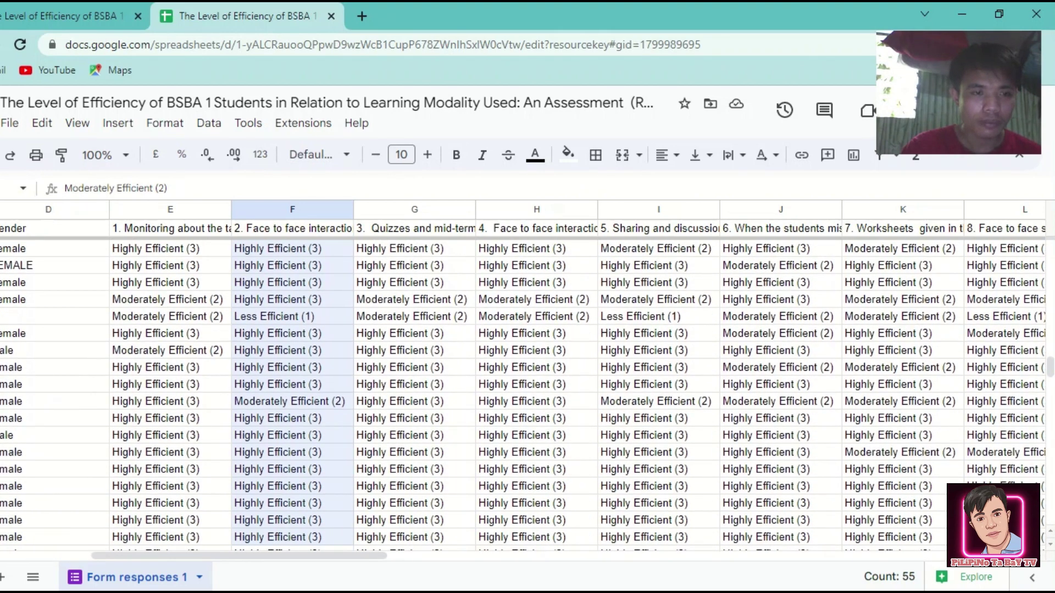
scroll(528, 385, "down", 3)
scroll(527, 385, "down", 3)
scroll(527, 385, "down", 3)
scroll(527, 386, "down", 3)
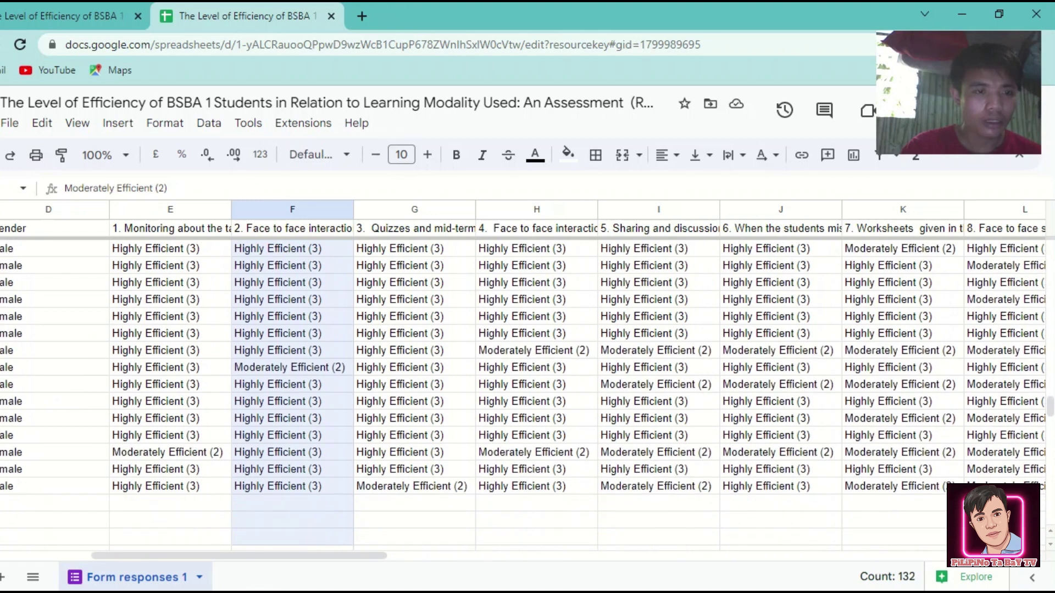
scroll(528, 385, "down", 3)
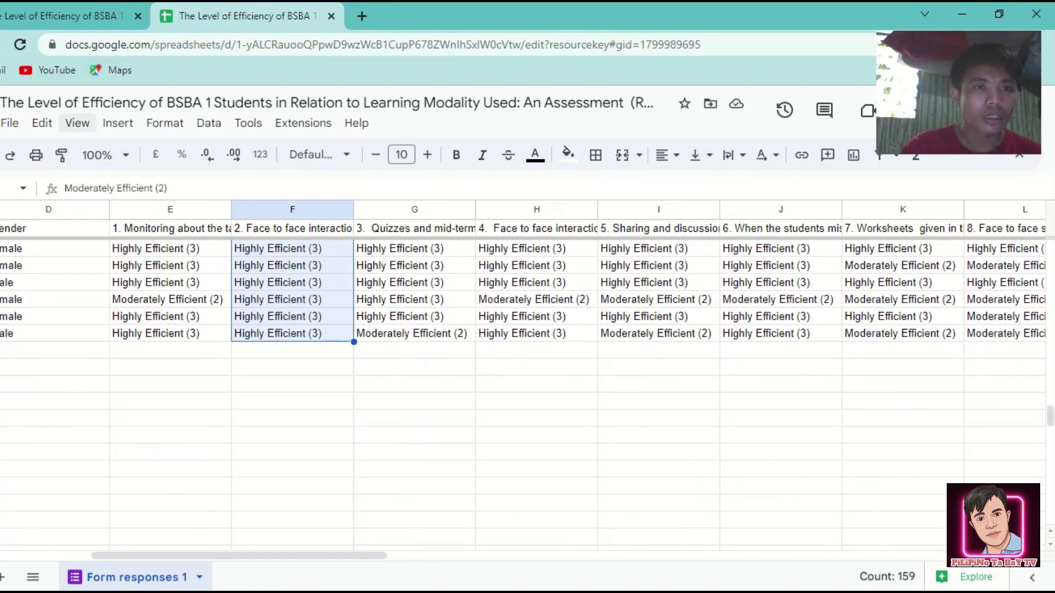
left_click(117, 123)
key("Escape")
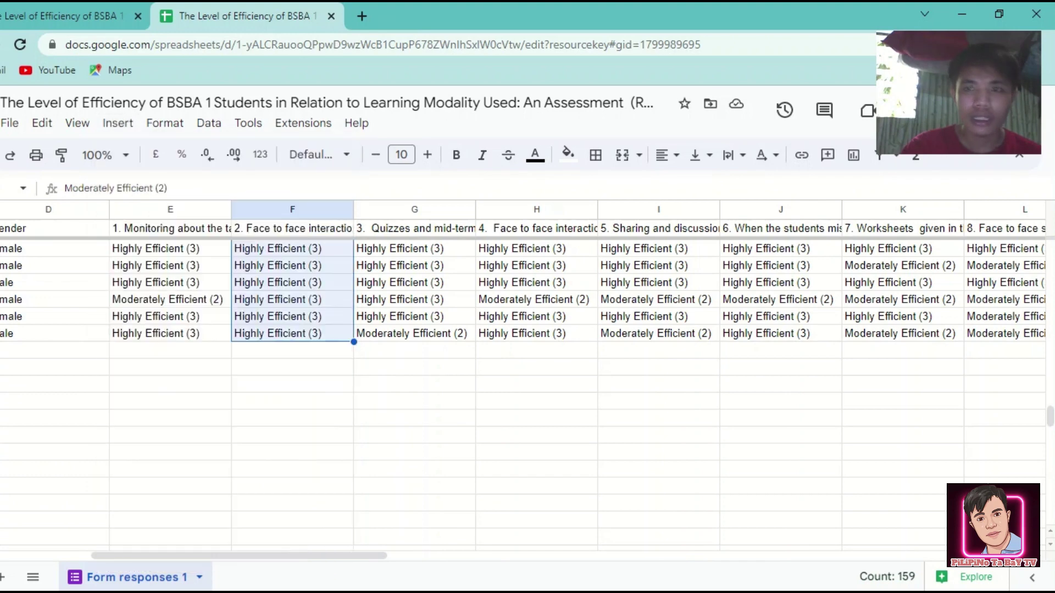
- Keep Pie chart for question 2's F3:F161 range, showing Highly Efficient (3) at 85.5%
left_click(901, 268)
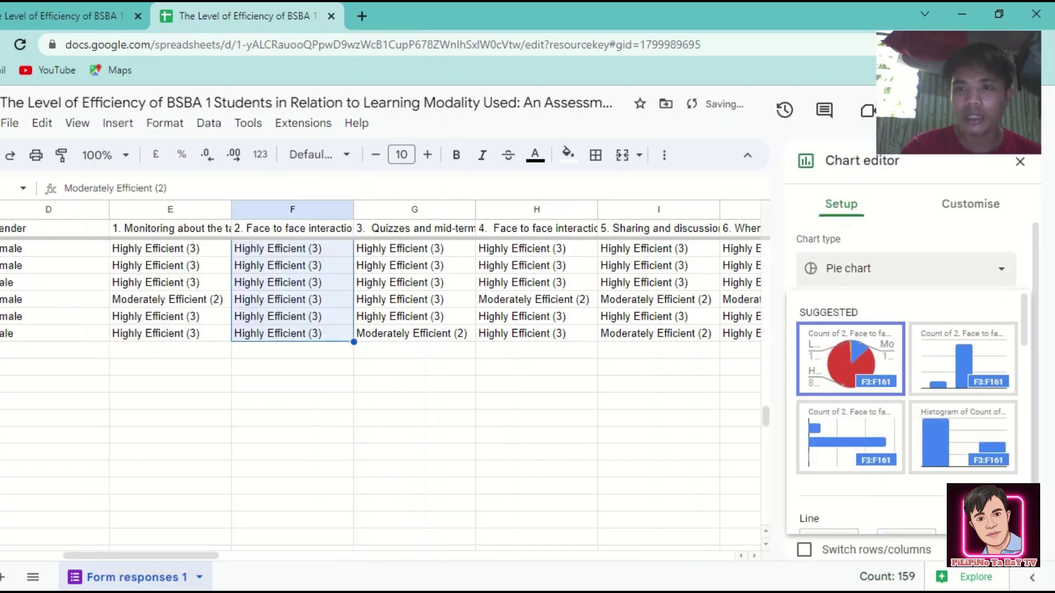
left_click(901, 269)
scroll(385, 385, "up", 5)
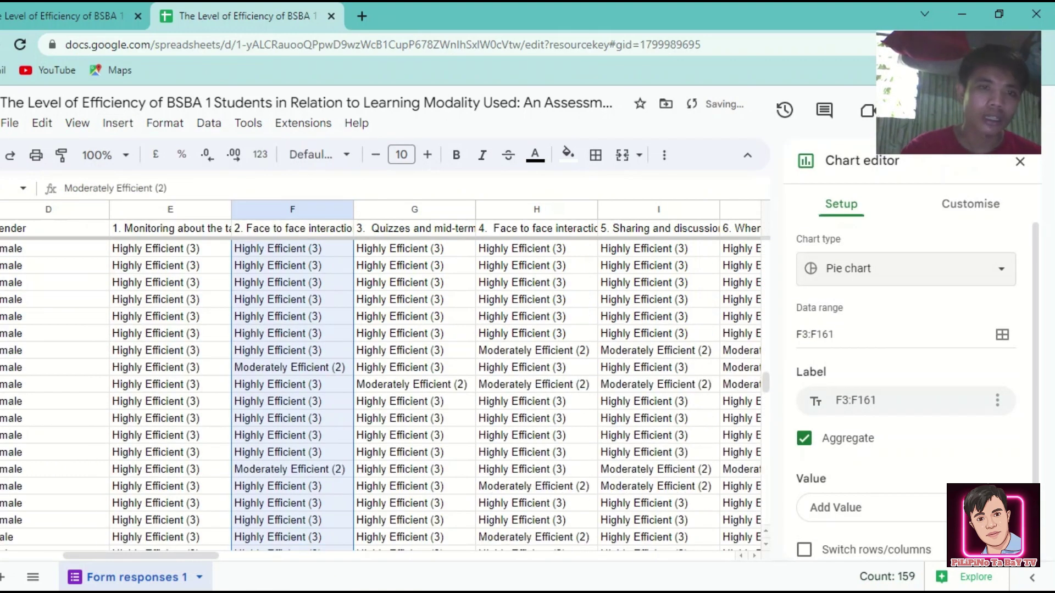
scroll(385, 384, "up", 5)
scroll(386, 385, "up", 5)
scroll(385, 385, "up", 5)
scroll(385, 385, "up", 5)
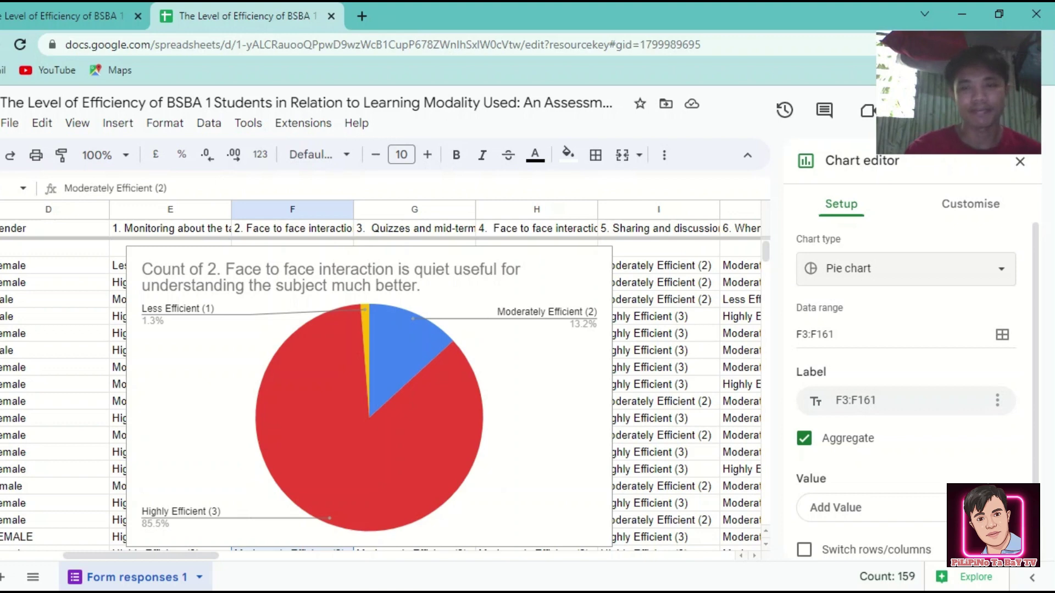
scroll(385, 396, "down", 5)
scroll(385, 395, "up", 5)
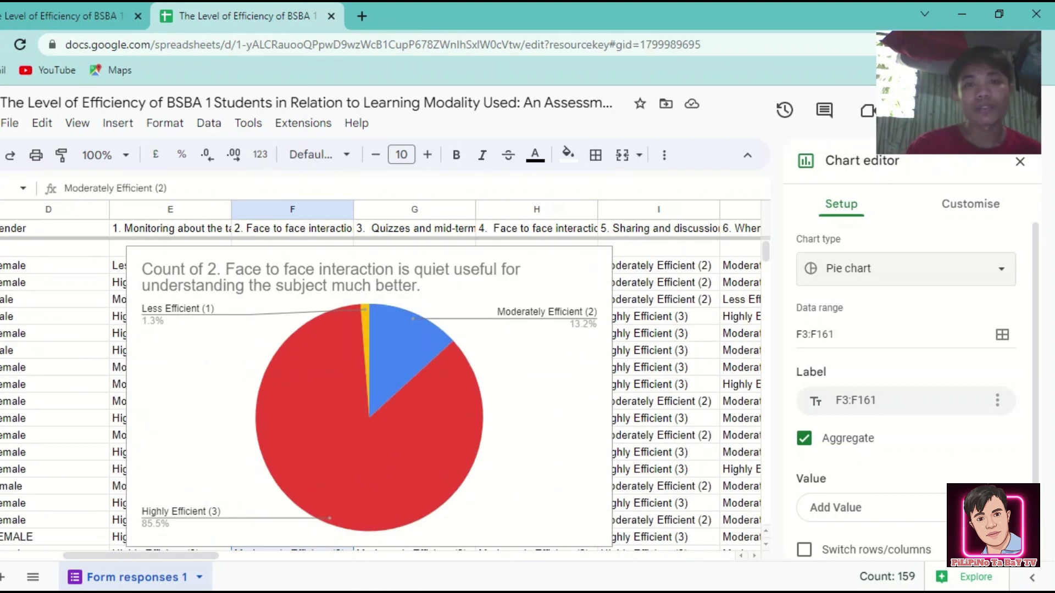